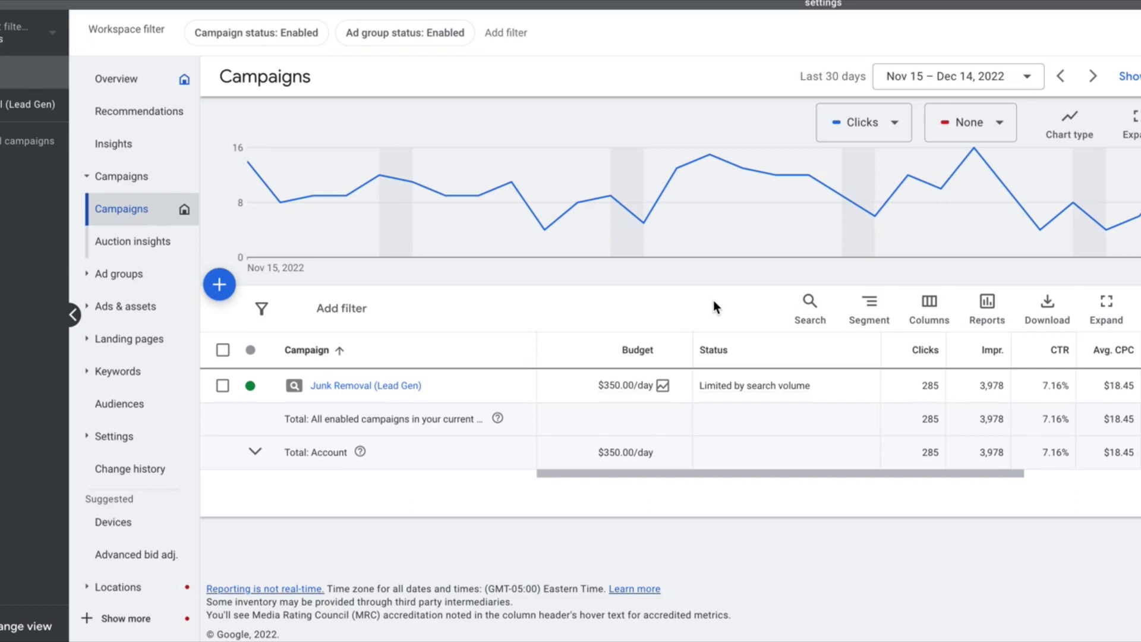
# Show the Junk Removal (Lead Gen) campaign's search keywords sorted by clicks descending and scan their match types
pyautogui.click(399, 388)
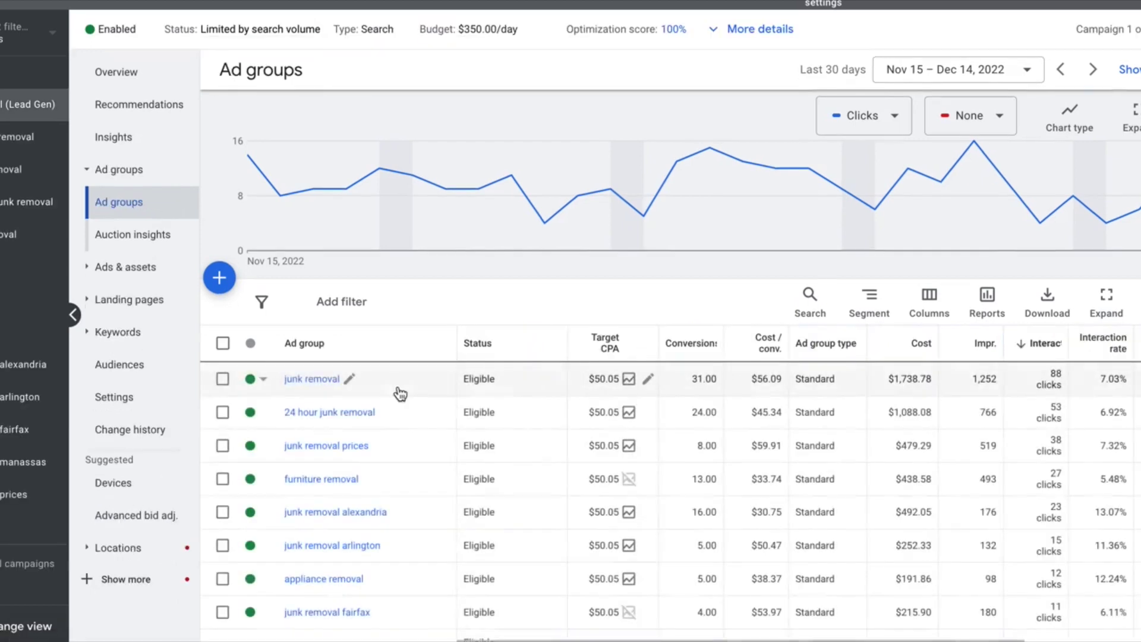
pyautogui.click(117, 336)
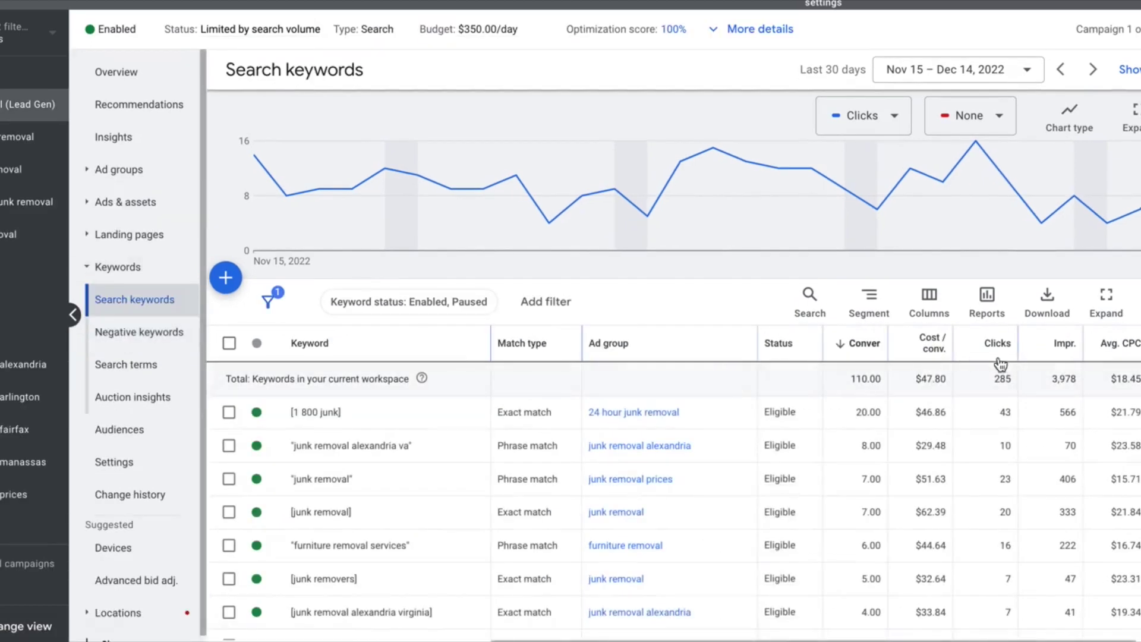
pyautogui.click(992, 357)
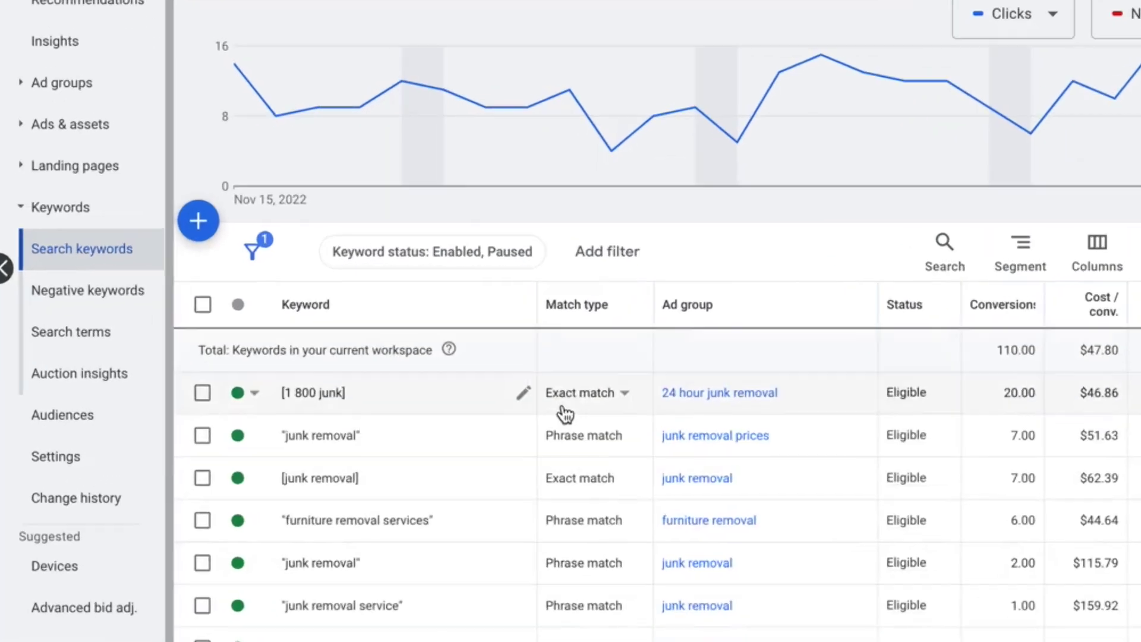
pyautogui.scroll(-5, 635, 385)
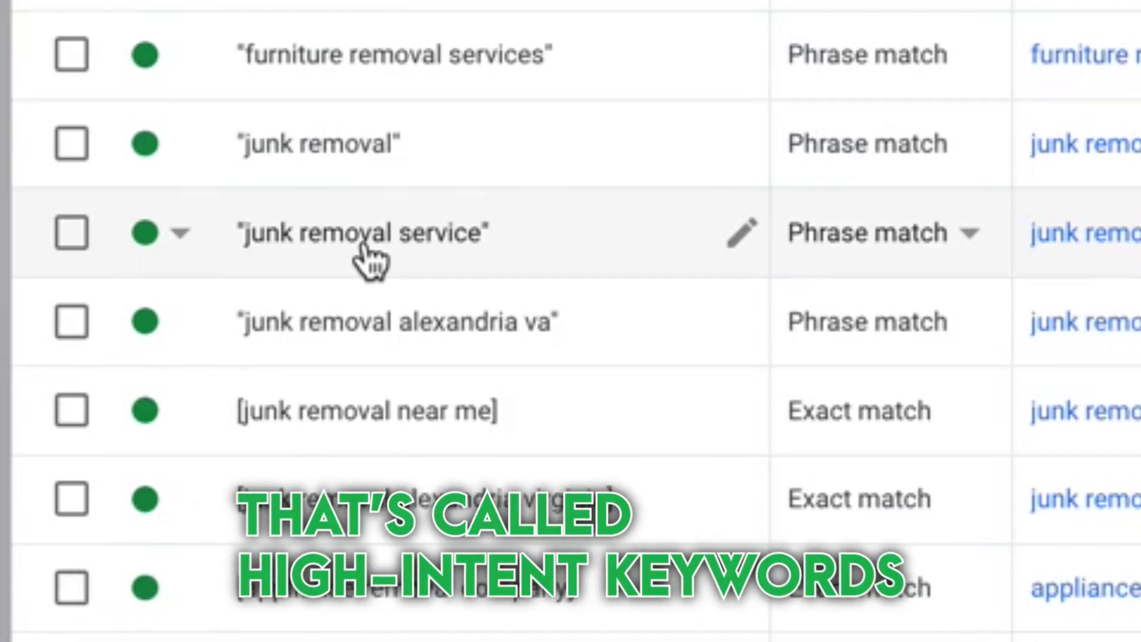
pyautogui.scroll(-5, 369, 259)
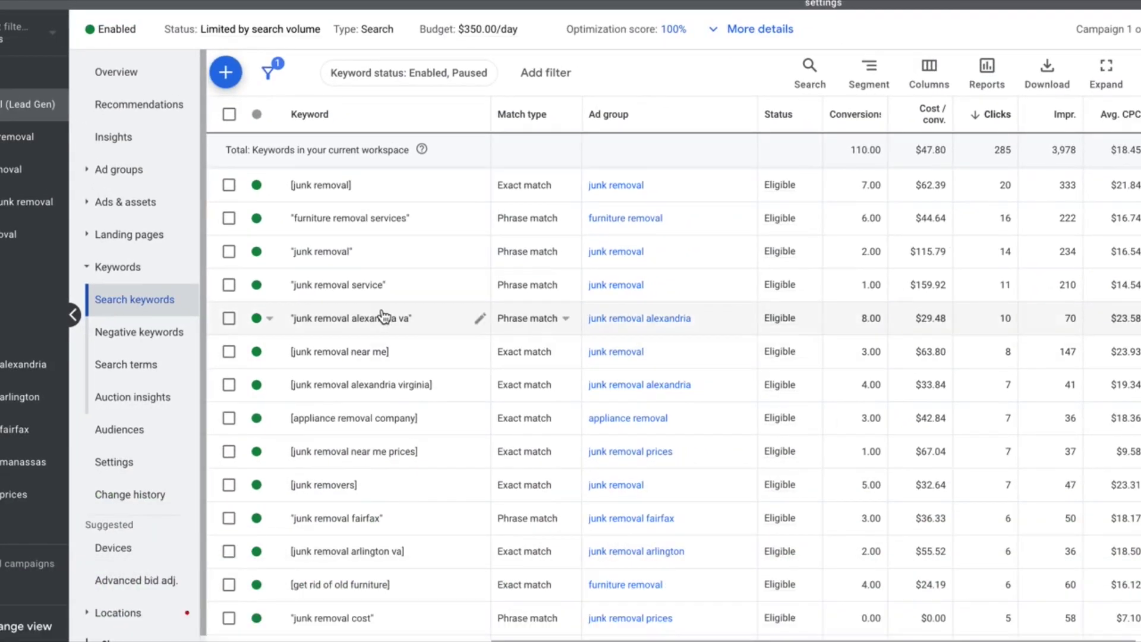
pyautogui.scroll(-4, 382, 317)
pyautogui.scroll(-1, 382, 317)
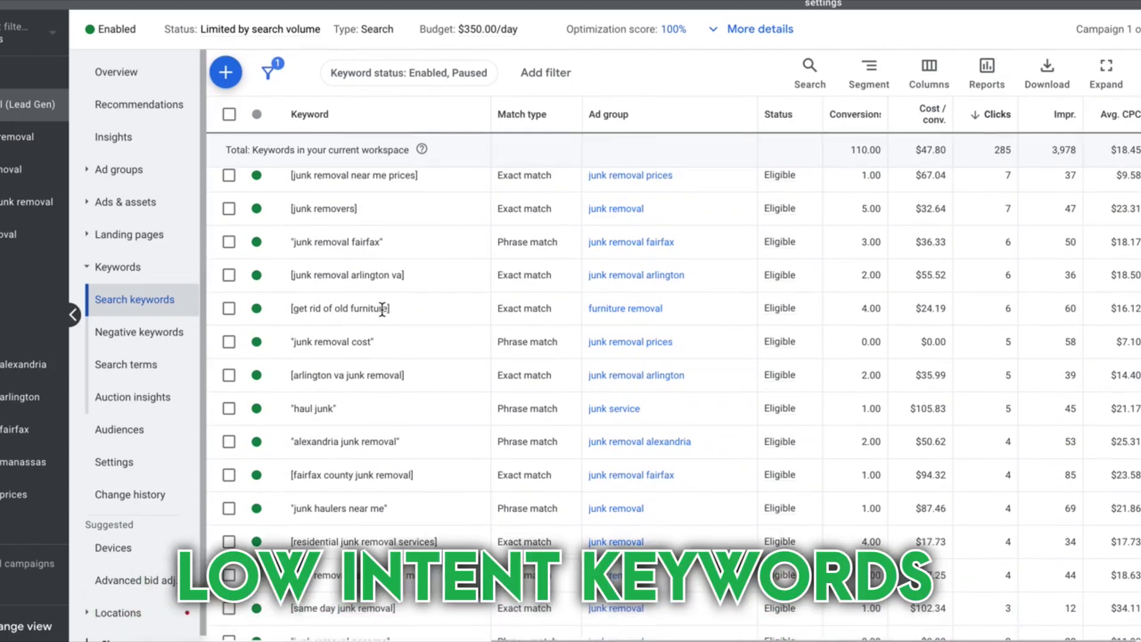
pyautogui.scroll(4, 382, 308)
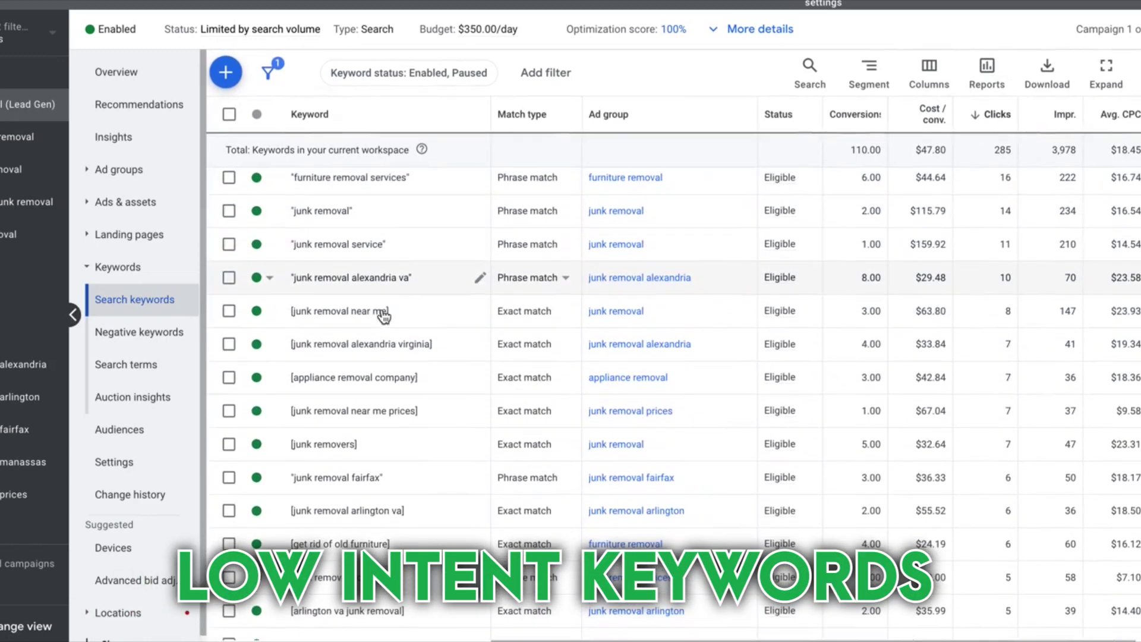
# Scroll back up the campaign's Ad groups table with Target CPA of $50.05
pyautogui.scroll(5, 383, 316)
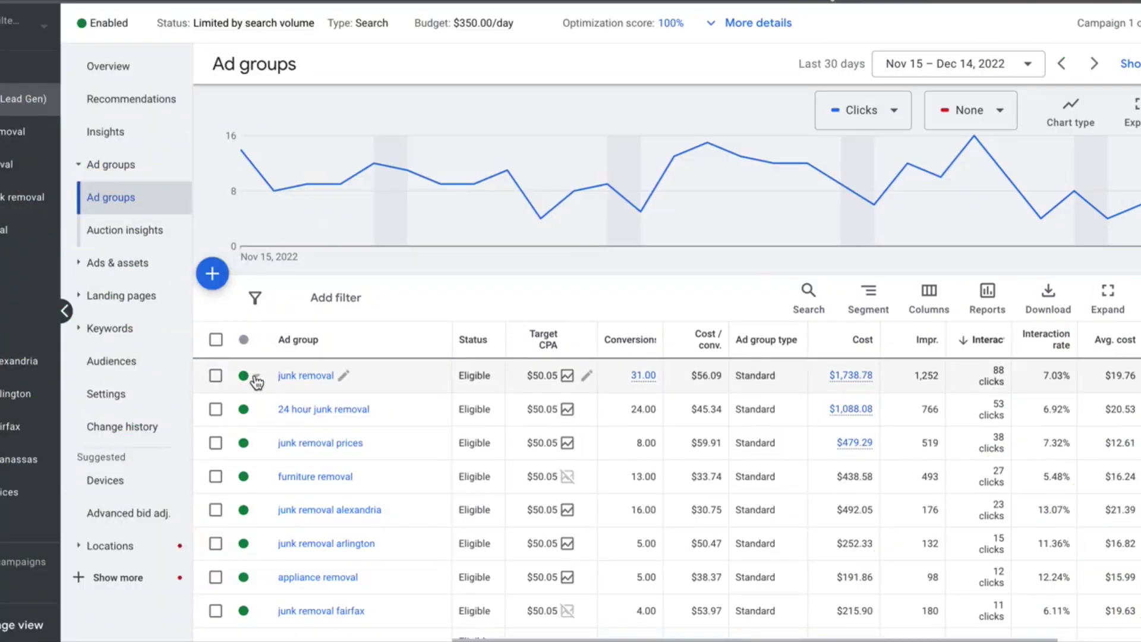
# Reopen the campaign's Search keywords list and scan exact-match keywords like [junk removal near me prices]
pyautogui.click(113, 329)
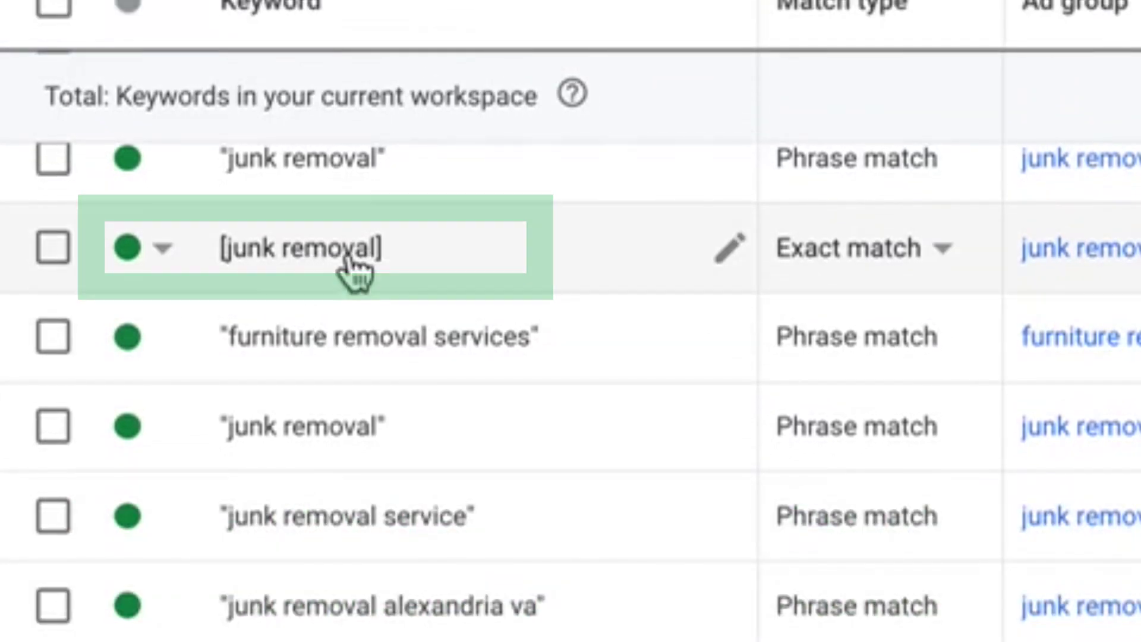
pyautogui.scroll(-3, 356, 273)
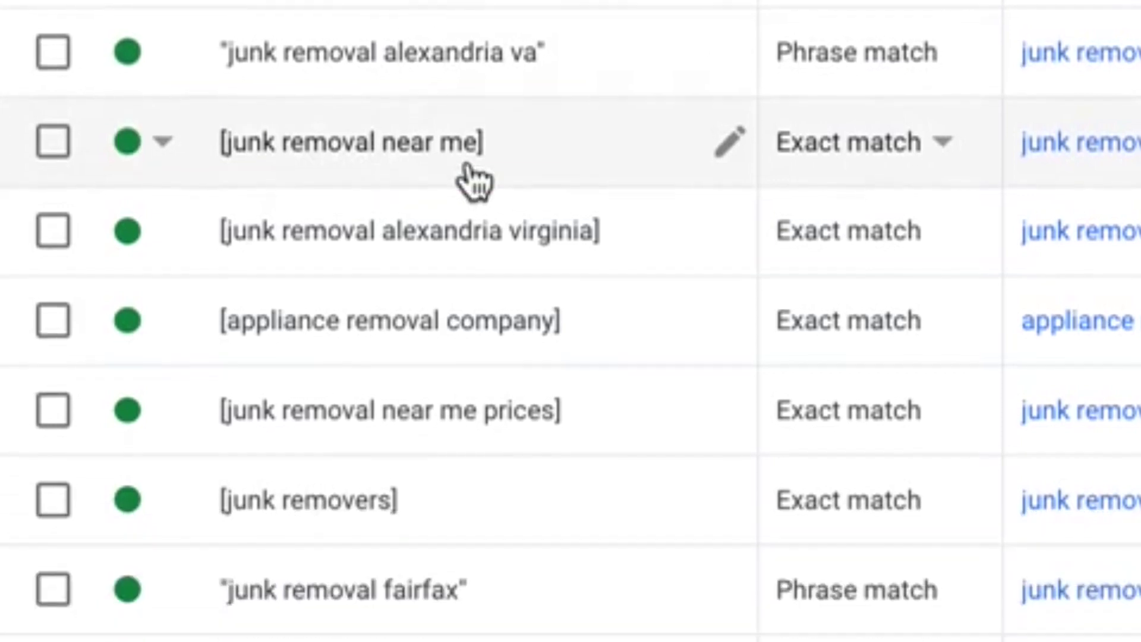
pyautogui.scroll(-3, 428, 306)
pyautogui.scroll(-2, 433, 306)
pyautogui.scroll(5, 416, 297)
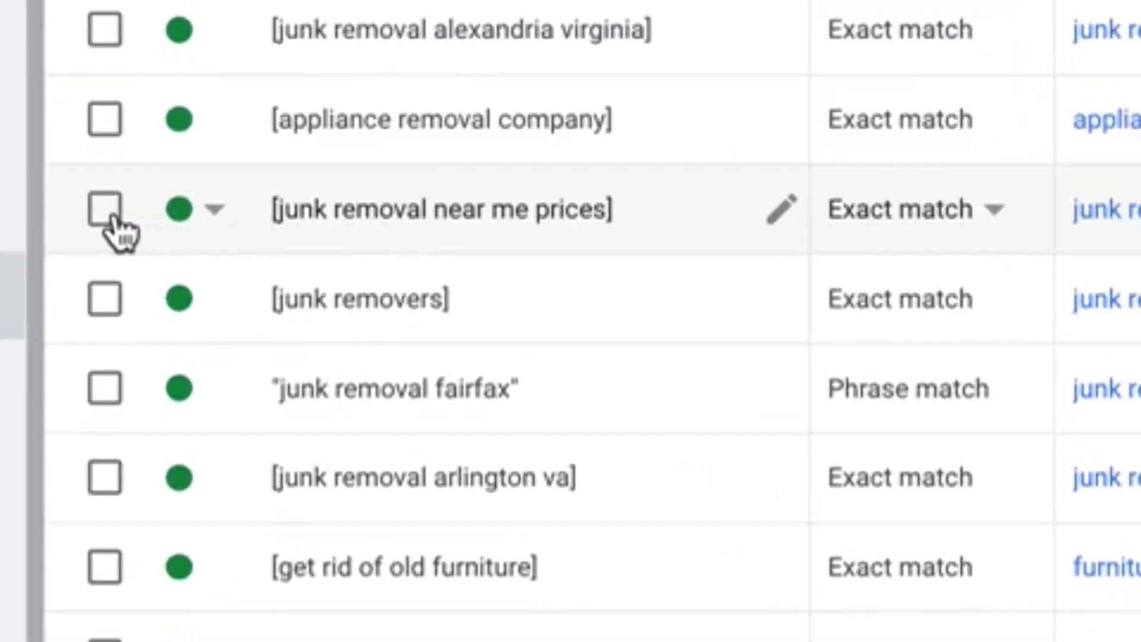
# Show the search terms triggered by the [junk removal near me prices] keyword
pyautogui.click(108, 214)
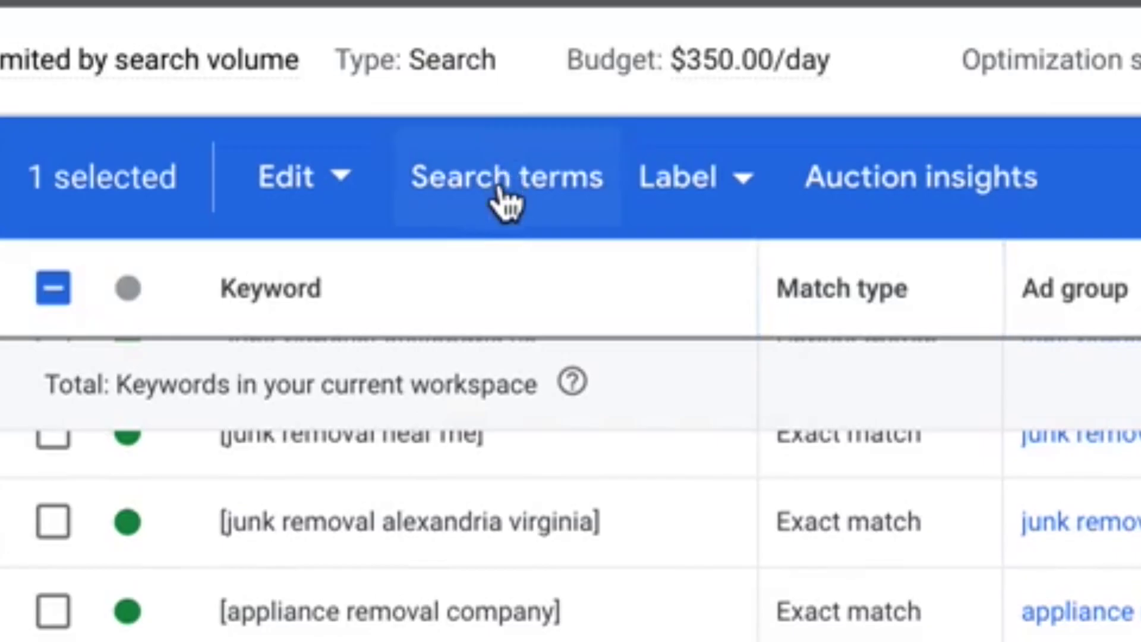
pyautogui.click(505, 199)
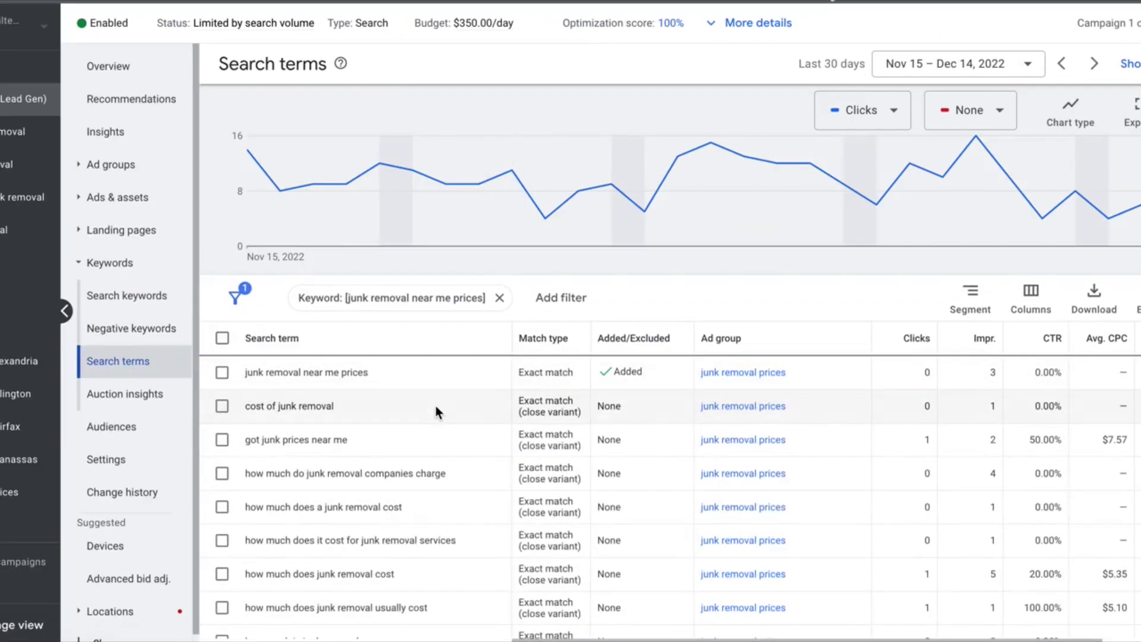
pyautogui.scroll(-3, 436, 407)
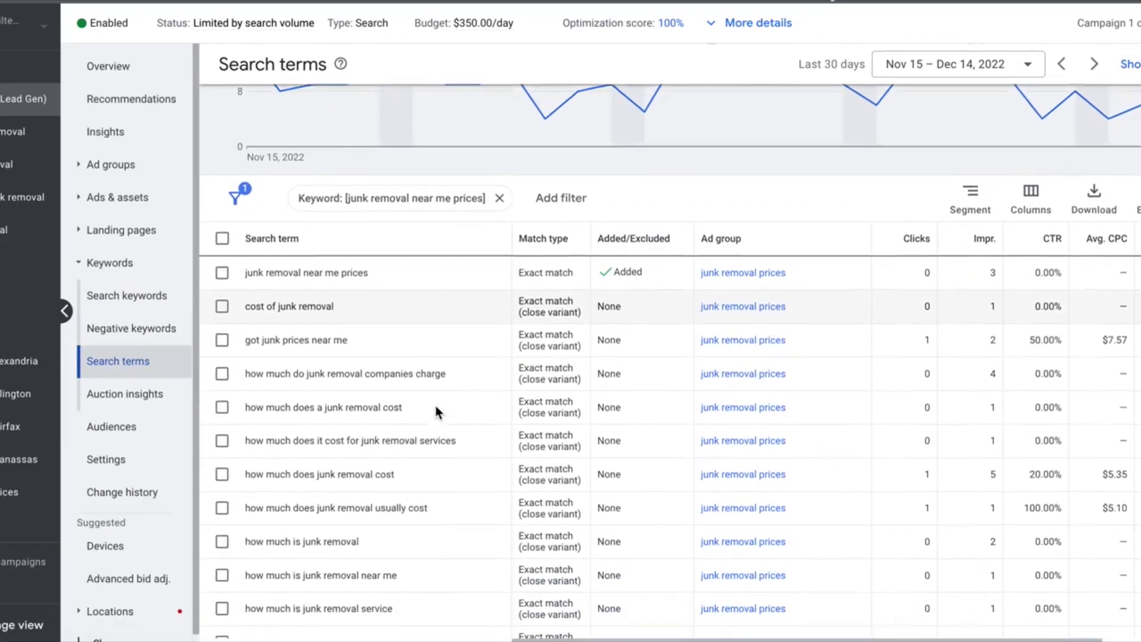
pyautogui.scroll(-3, 436, 407)
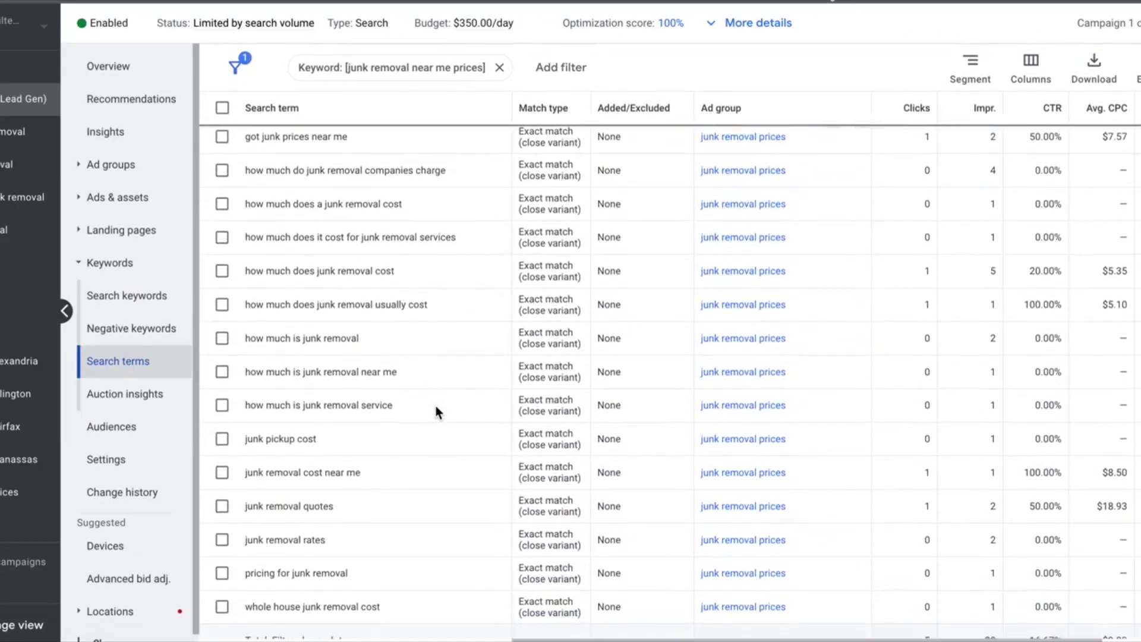
pyautogui.scroll(3, 435, 407)
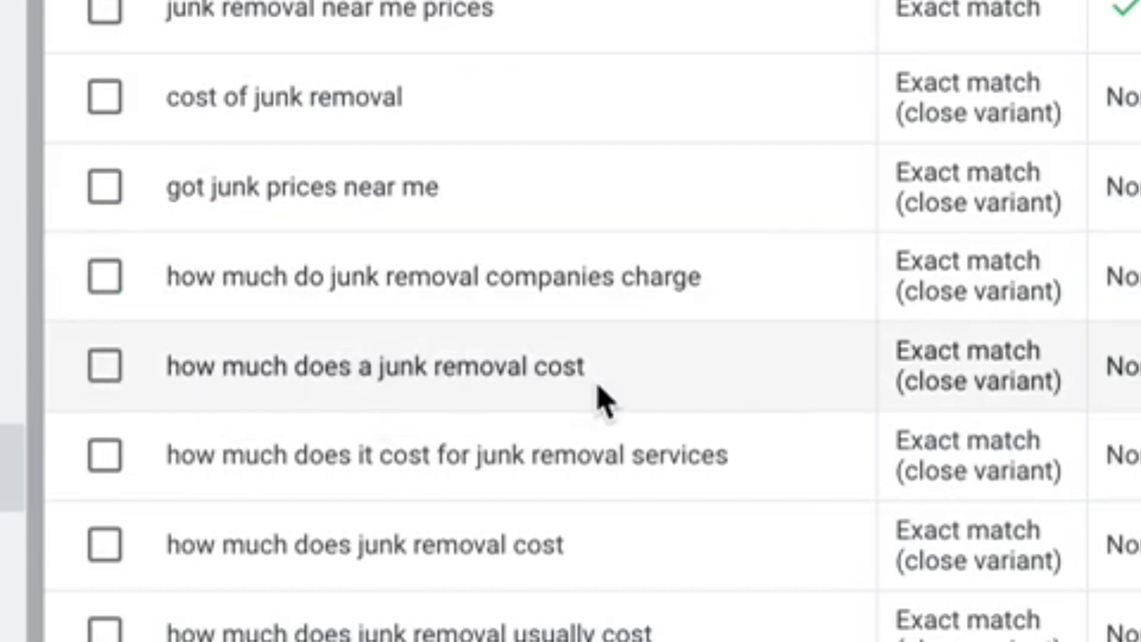
# Review its close-variant queries such as "cost of junk removal" in the filtered report
pyautogui.scroll(-4, 601, 401)
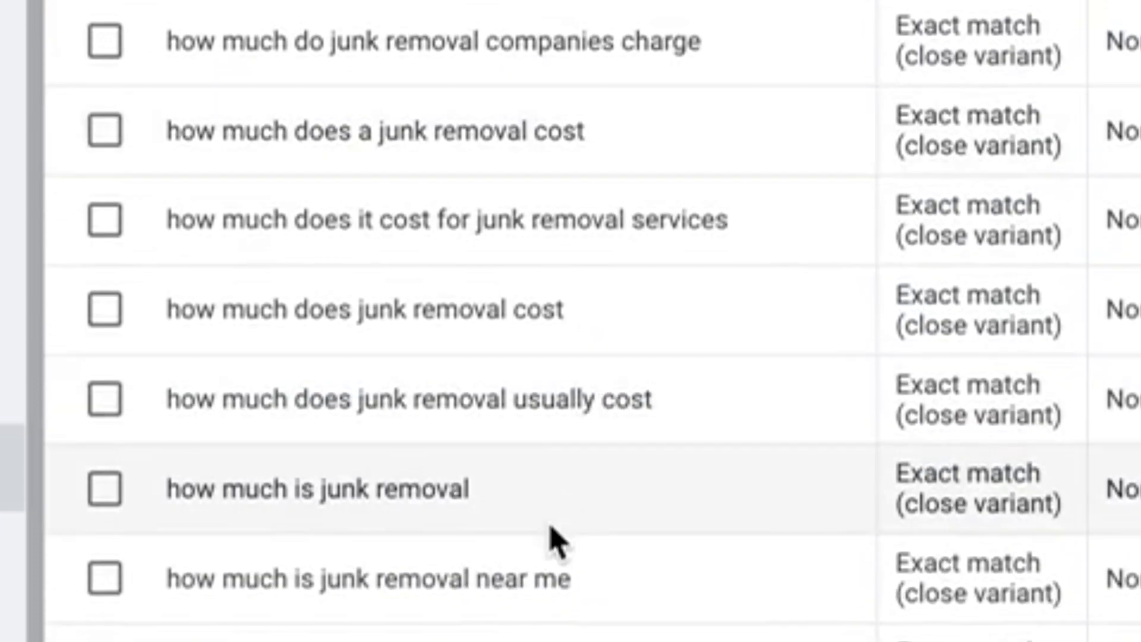
pyautogui.scroll(-5, 553, 537)
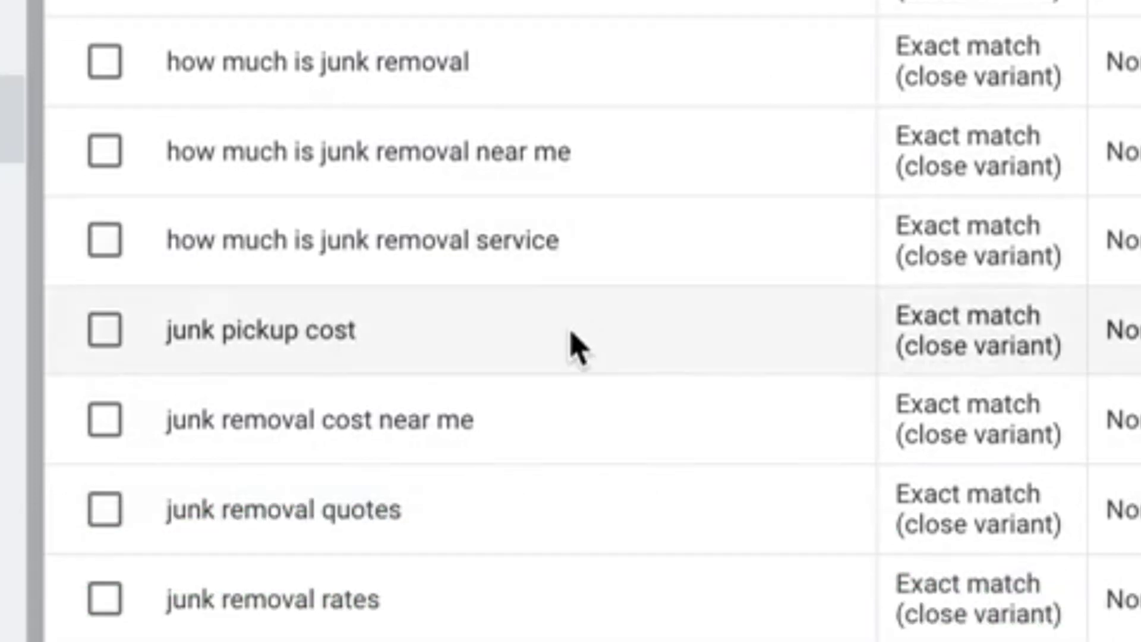
pyautogui.scroll(-2, 569, 343)
pyautogui.scroll(-3, 573, 348)
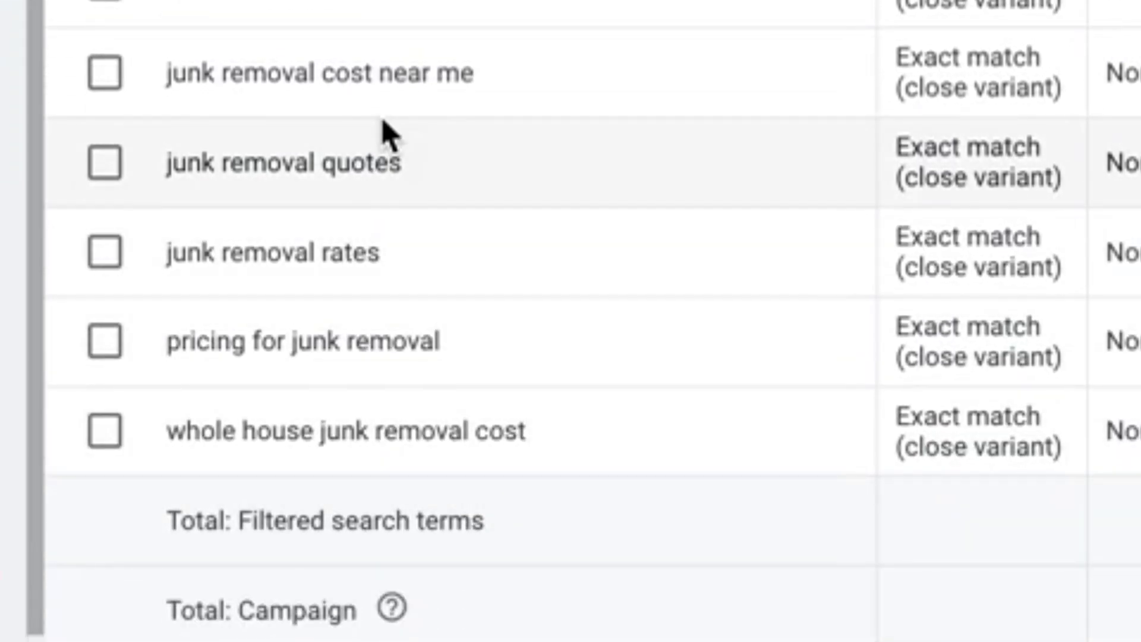
pyautogui.scroll(6, 385, 132)
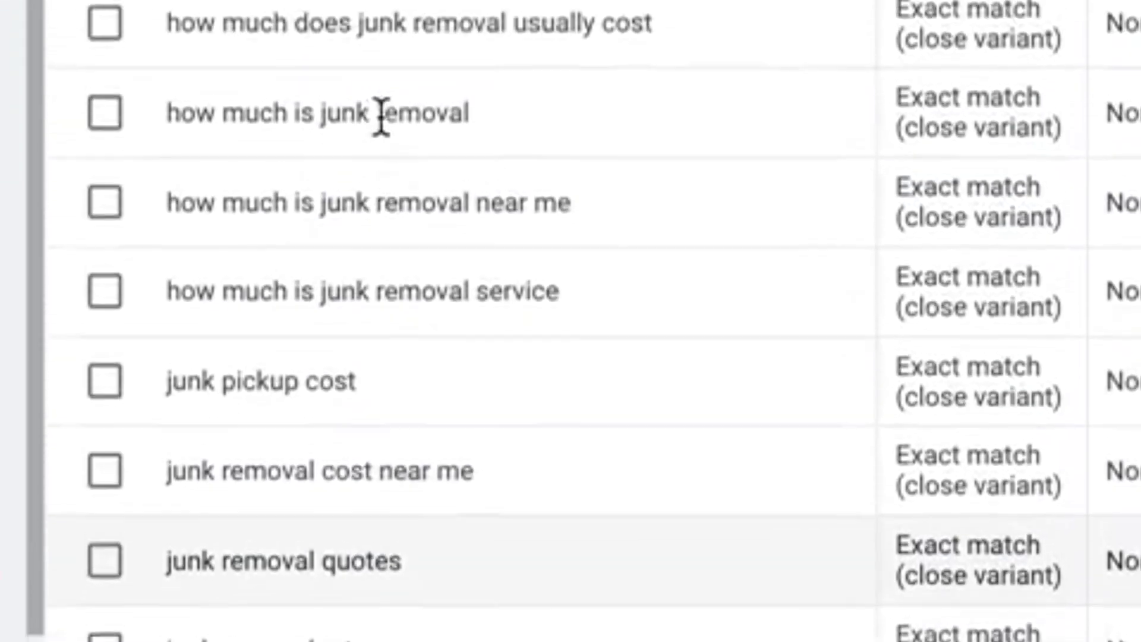
pyautogui.scroll(2, 381, 113)
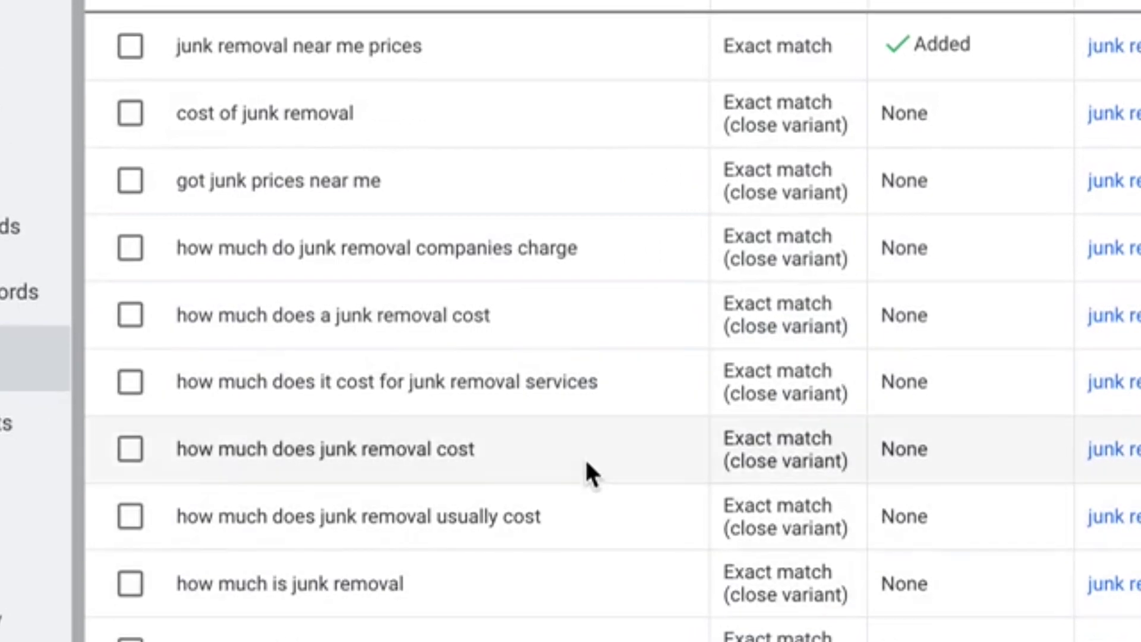
pyautogui.scroll(-2, 590, 473)
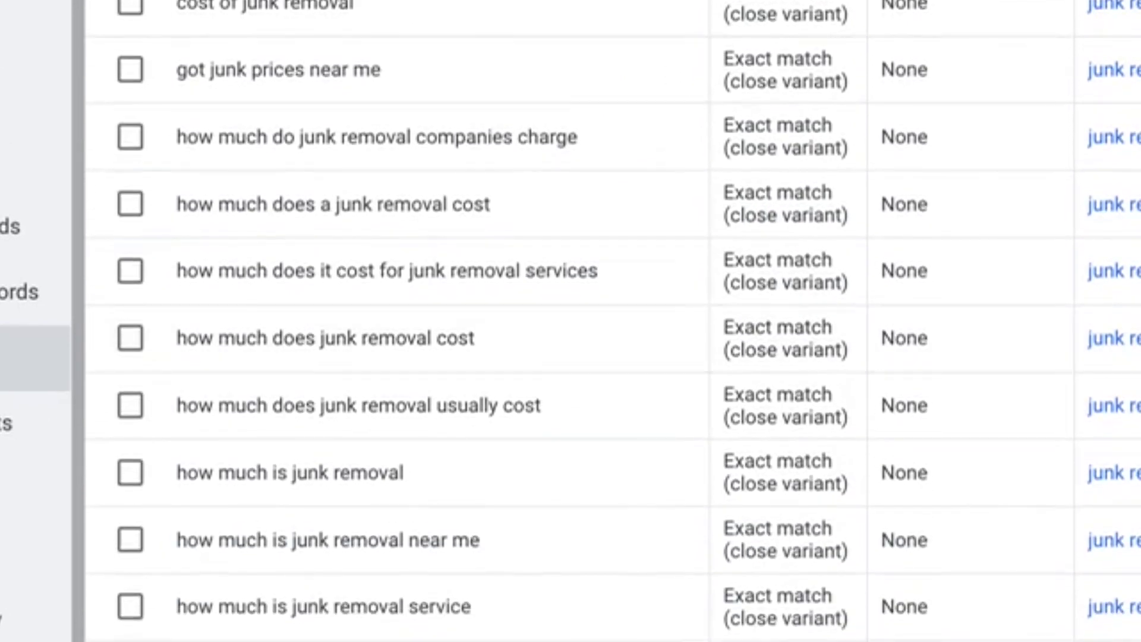
pyautogui.scroll(-3, 543, 334)
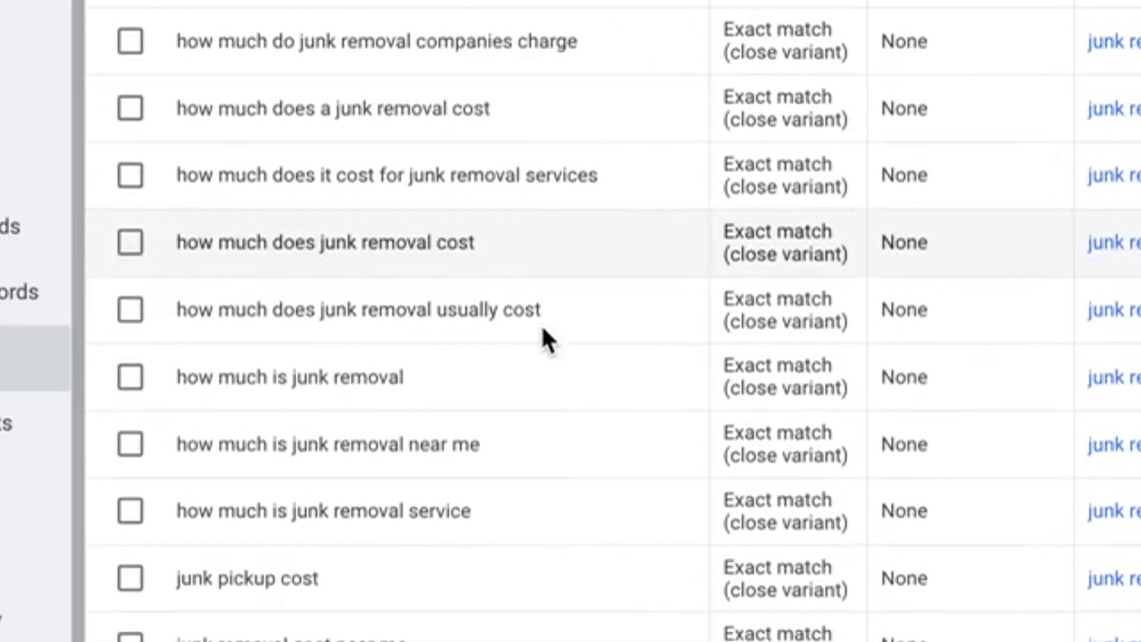
pyautogui.scroll(-2, 450, 585)
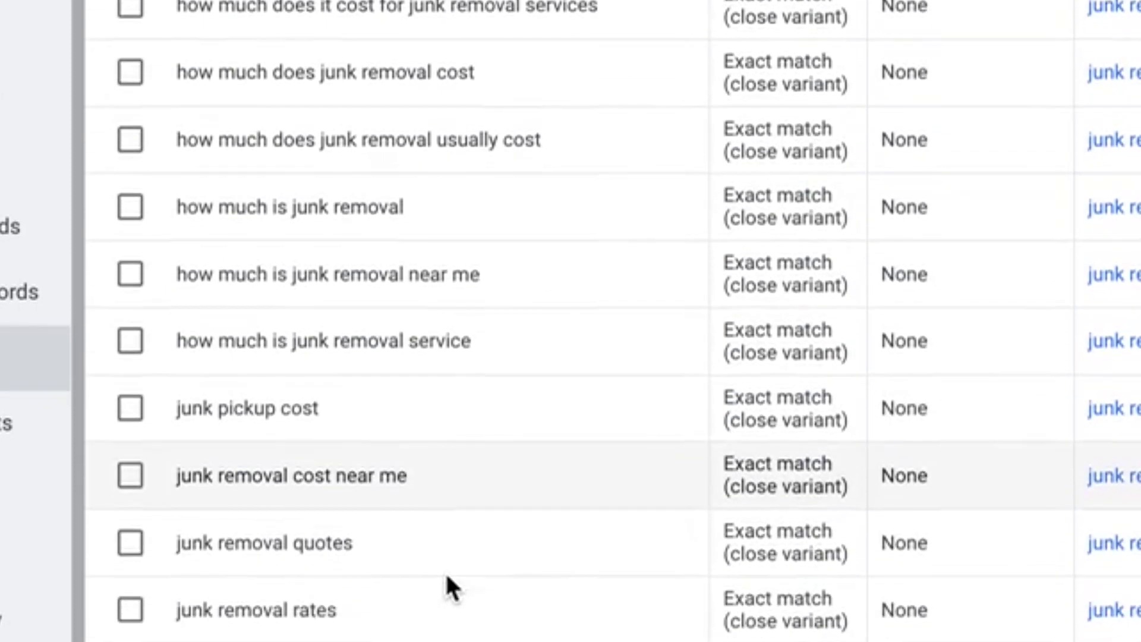
pyautogui.scroll(7, 396, 570)
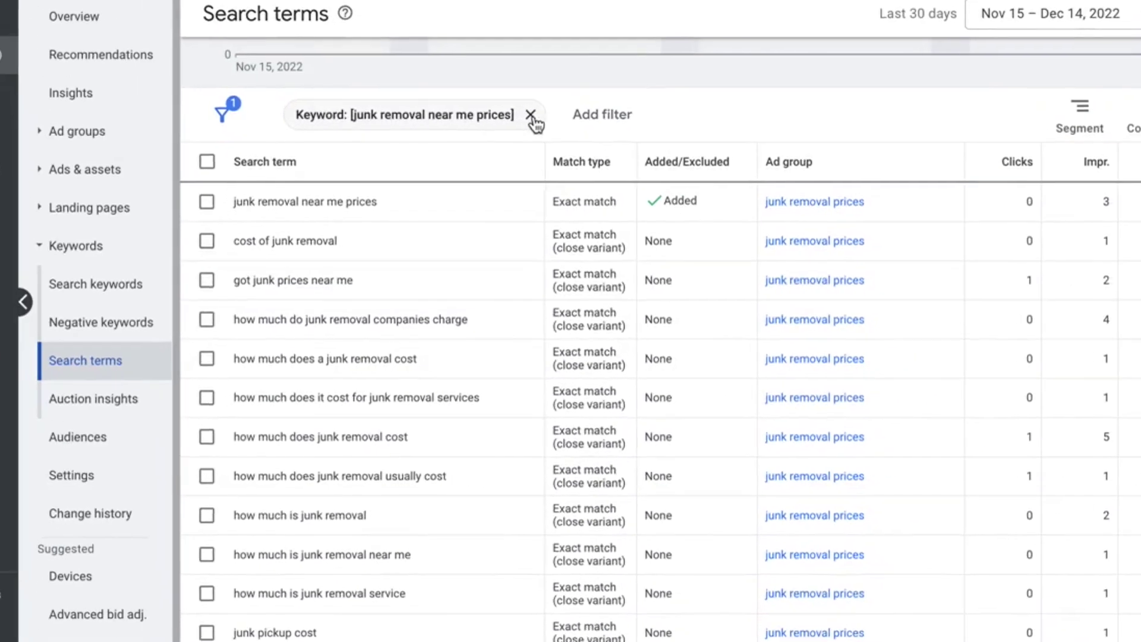
# Clear the keyword filter and return to the campaign's Search keywords list to find "junk removal service"
pyautogui.click(530, 115)
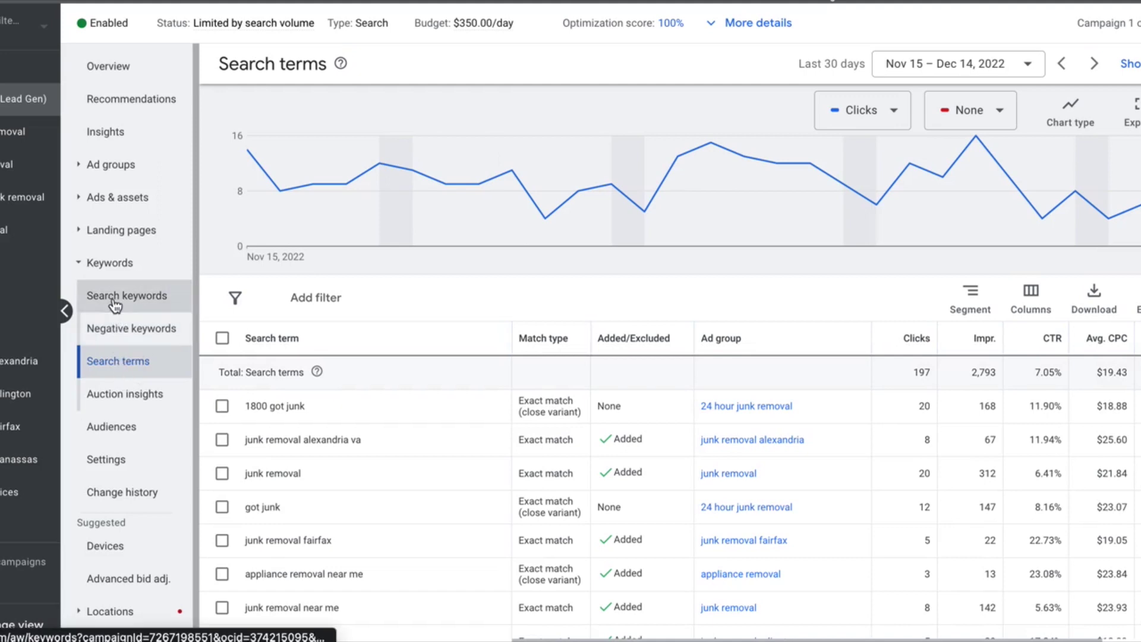
pyautogui.click(116, 304)
pyautogui.scroll(-5, 540, 306)
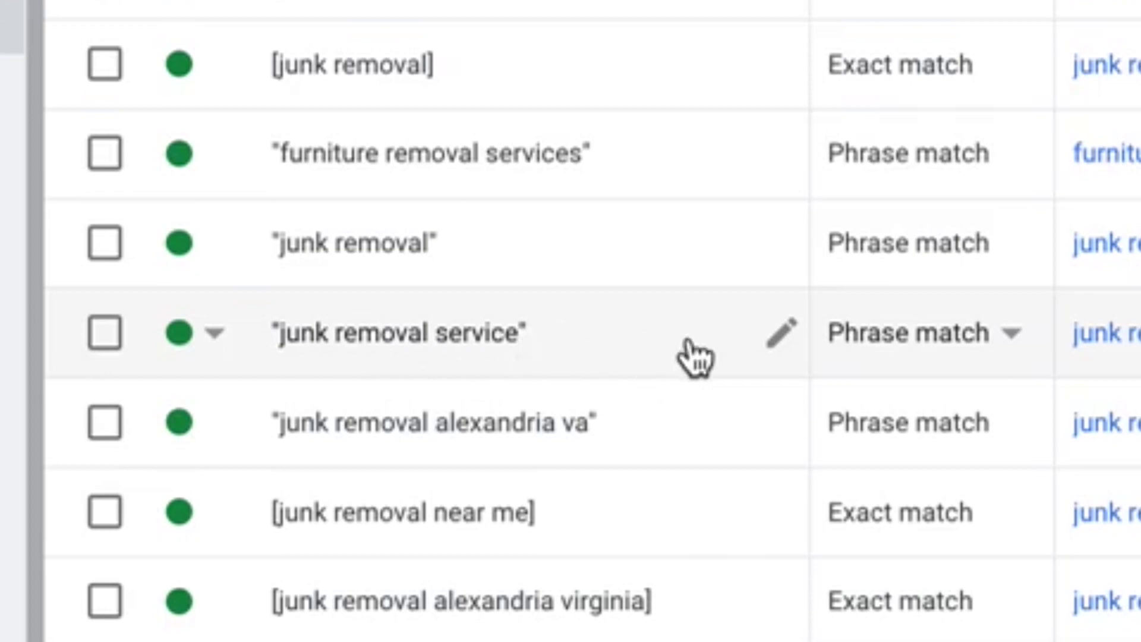
# Review search terms for "junk removal service": 4 clicks, 59 impressions, 6.78% CTR, many irrelevant variants
pyautogui.click(107, 334)
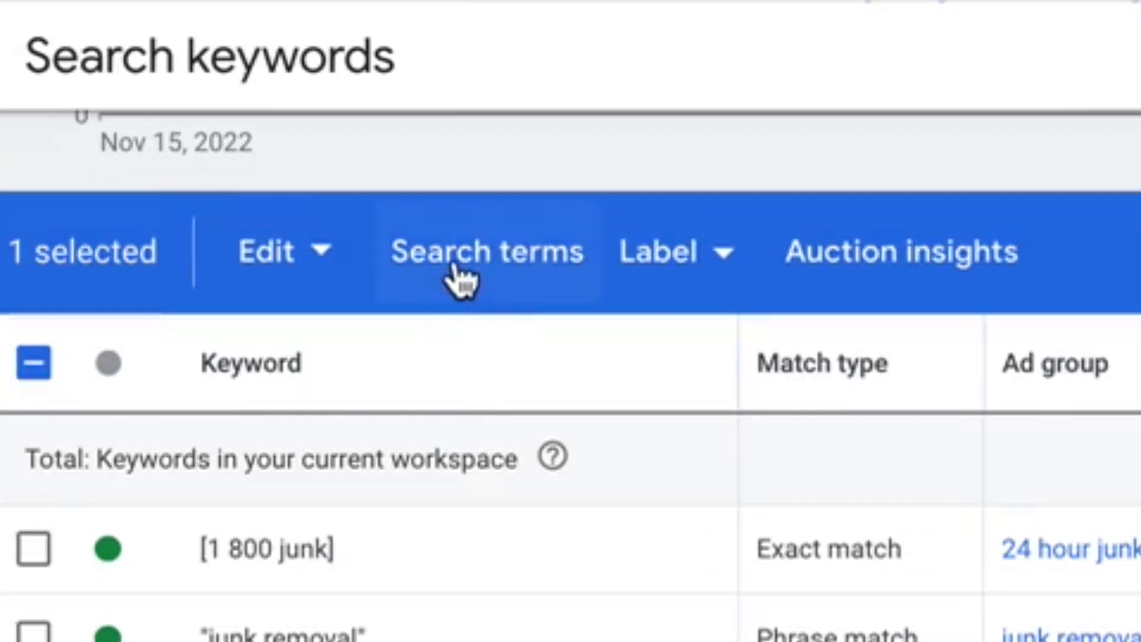
pyautogui.click(462, 276)
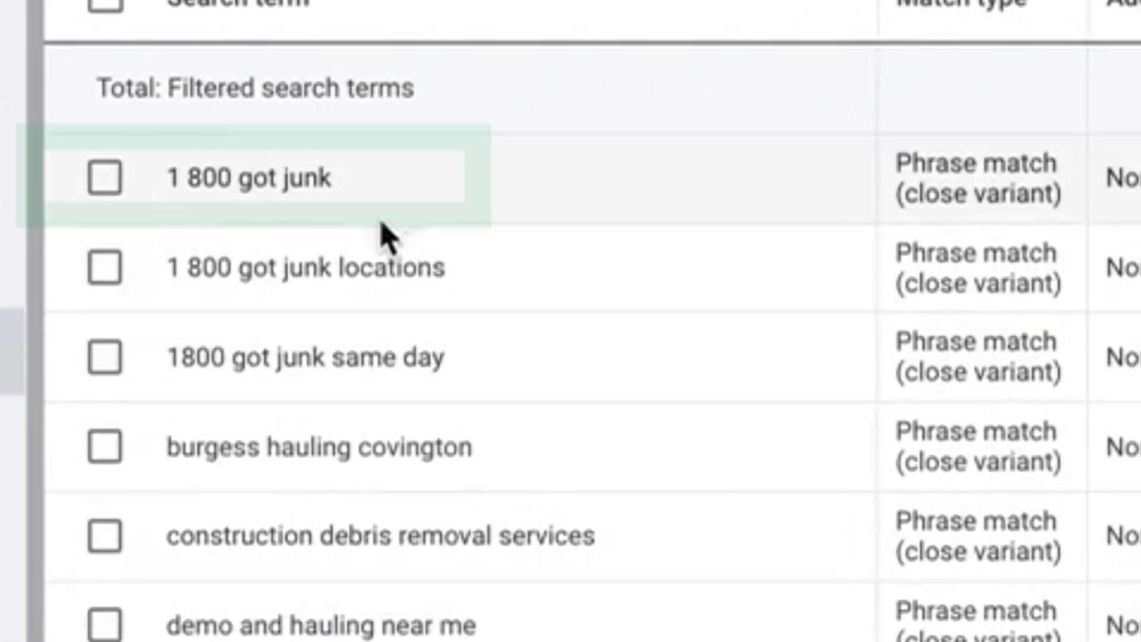
pyautogui.scroll(-3, 472, 359)
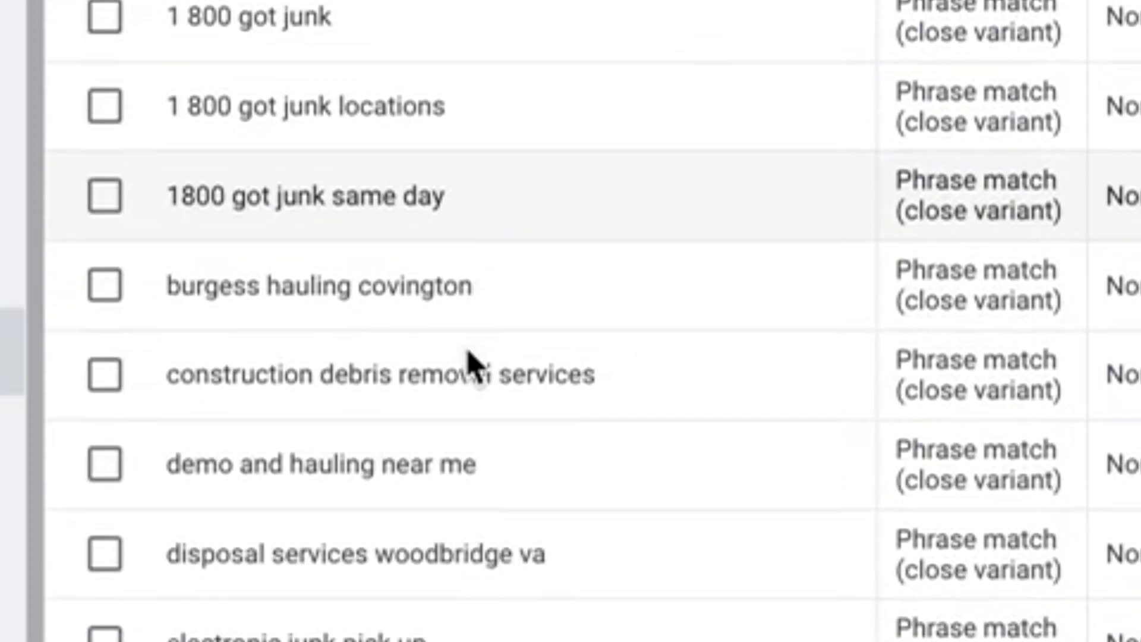
pyautogui.scroll(-4, 471, 364)
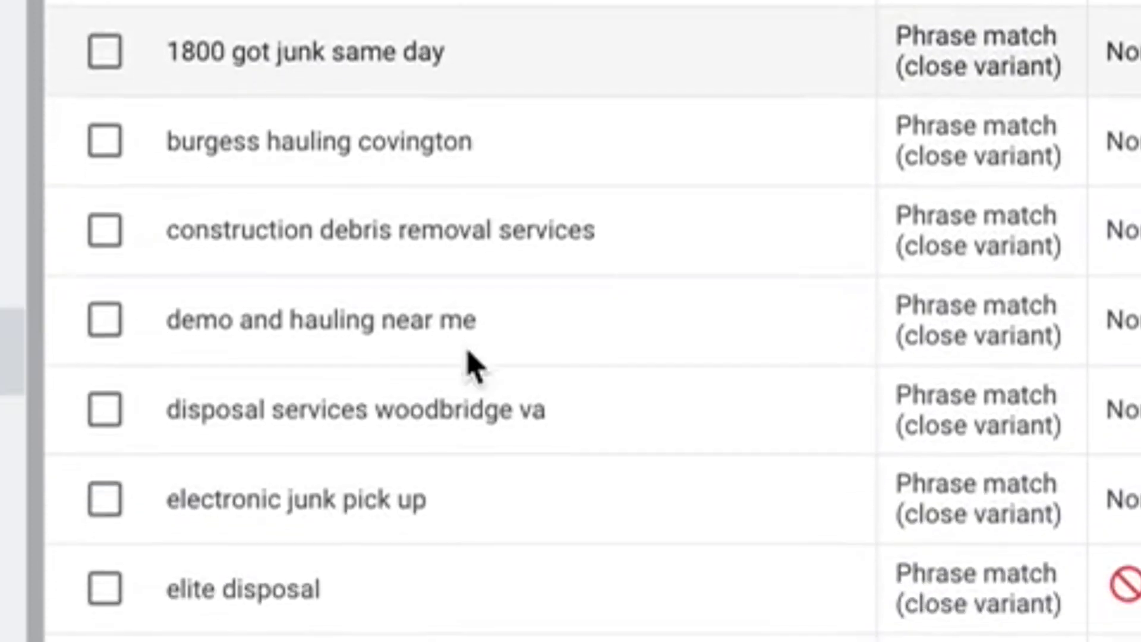
pyautogui.scroll(5, 467, 348)
pyautogui.scroll(-4, 647, 348)
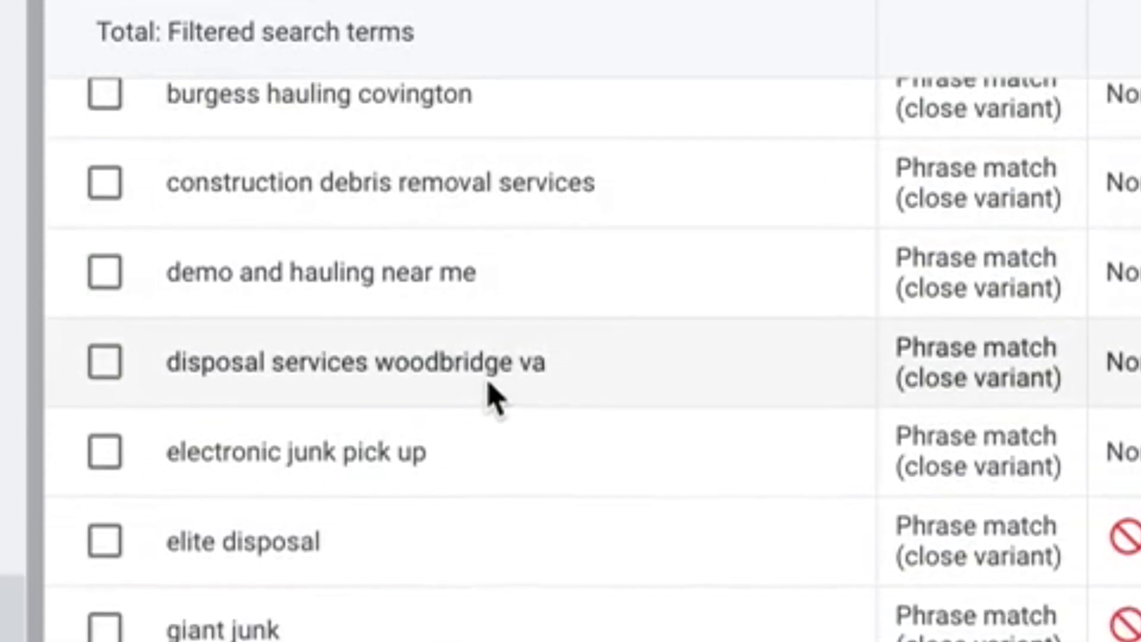
pyautogui.scroll(-3, 489, 231)
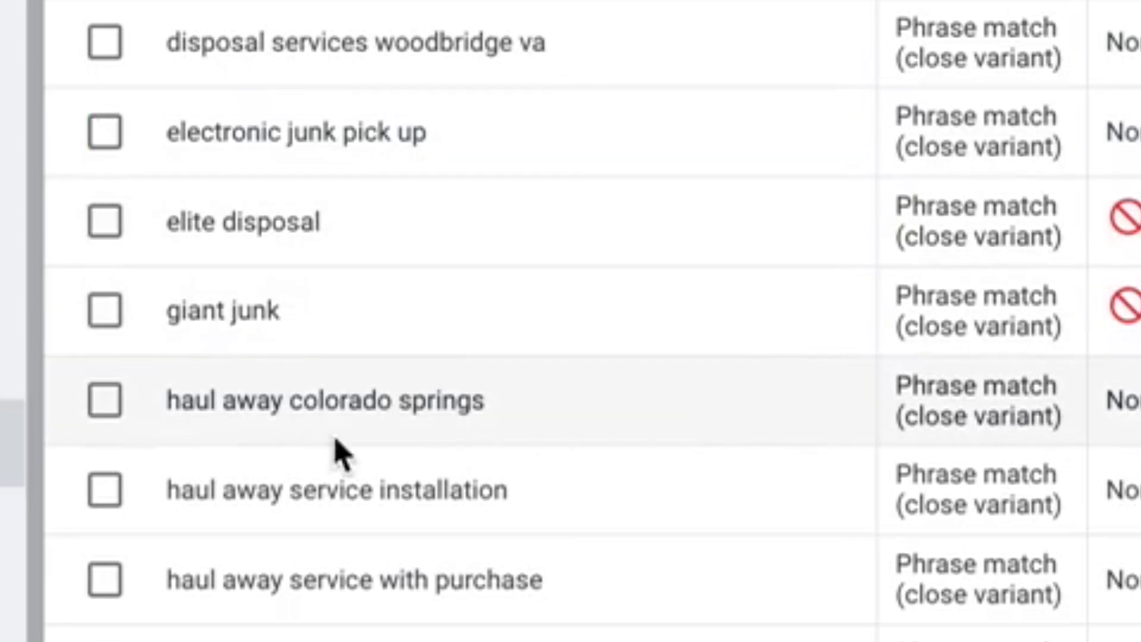
pyautogui.scroll(-3, 479, 438)
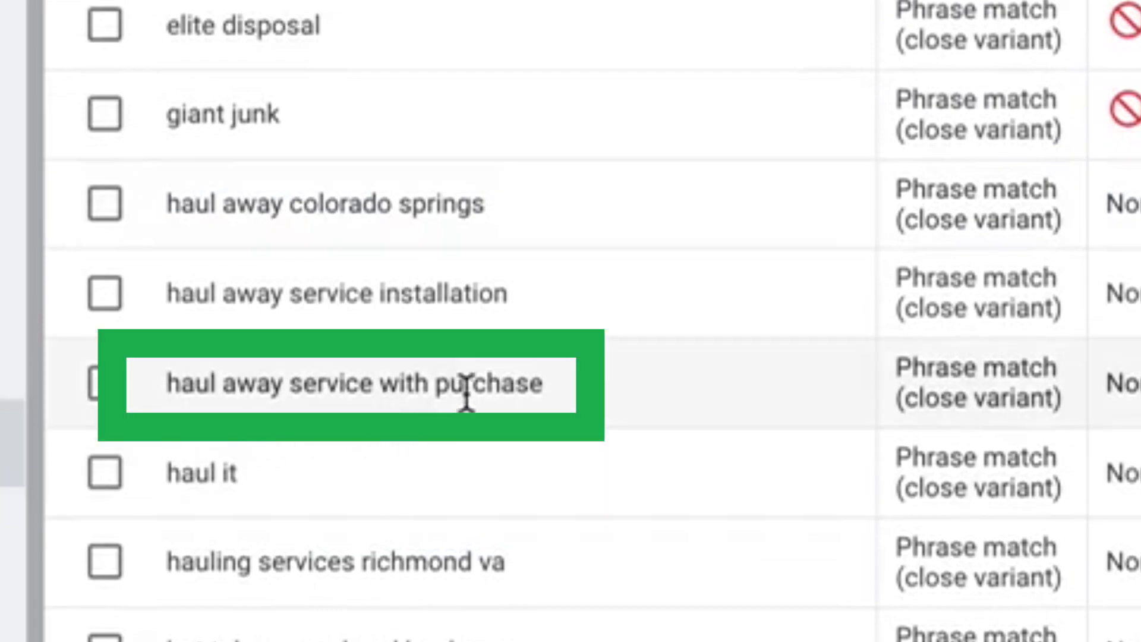
pyautogui.scroll(-5, 637, 440)
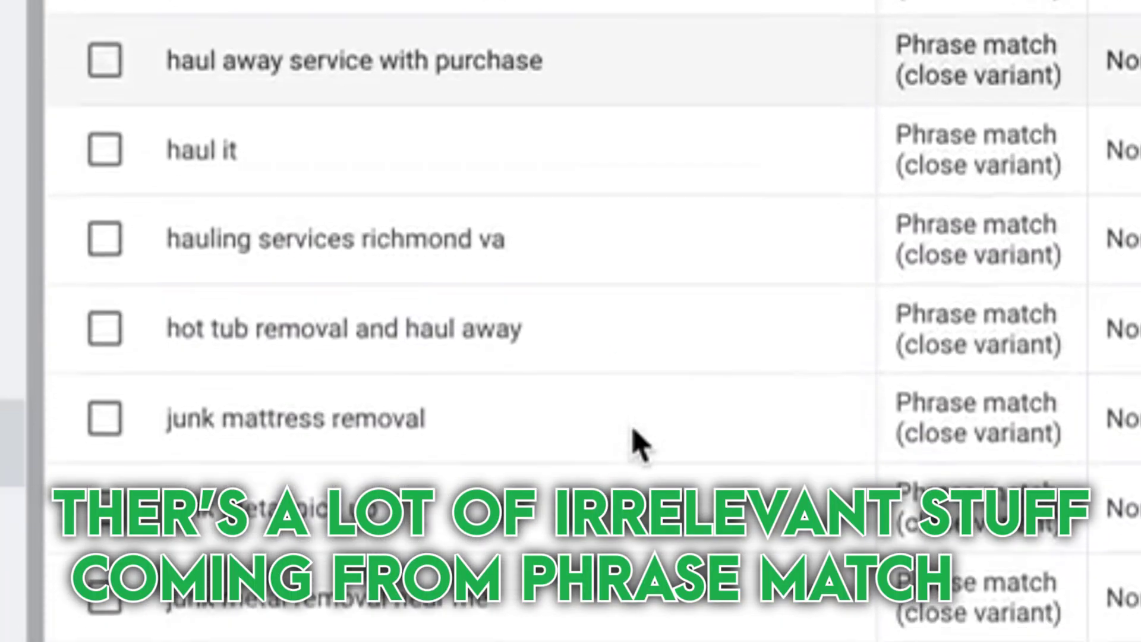
pyautogui.scroll(-4, 633, 430)
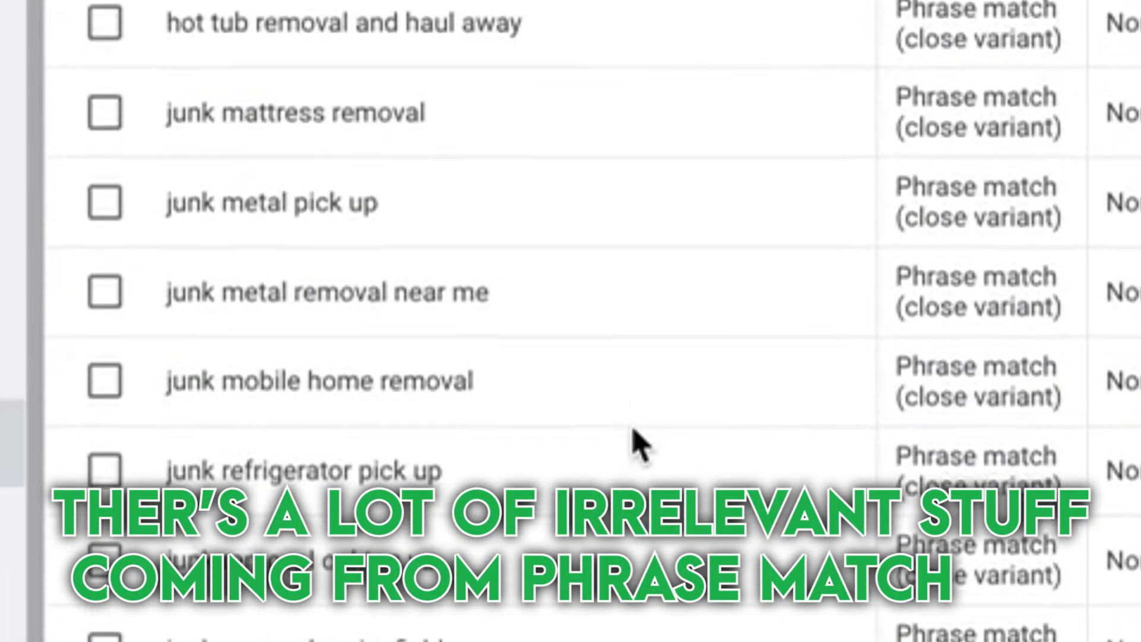
pyautogui.scroll(-1, 639, 442)
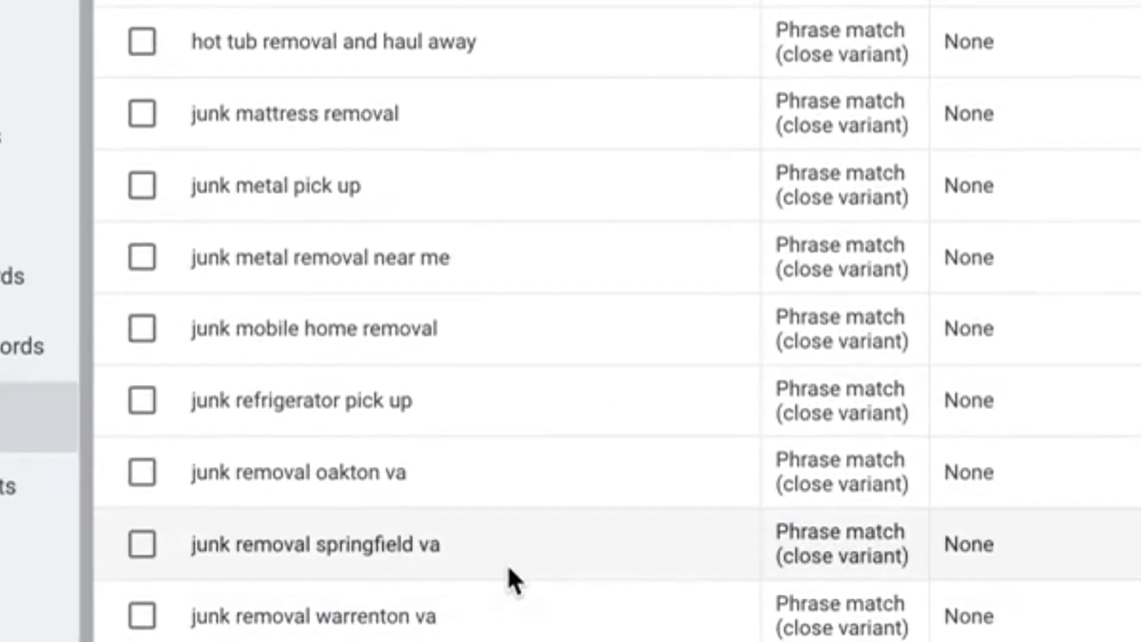
pyautogui.scroll(1, 504, 561)
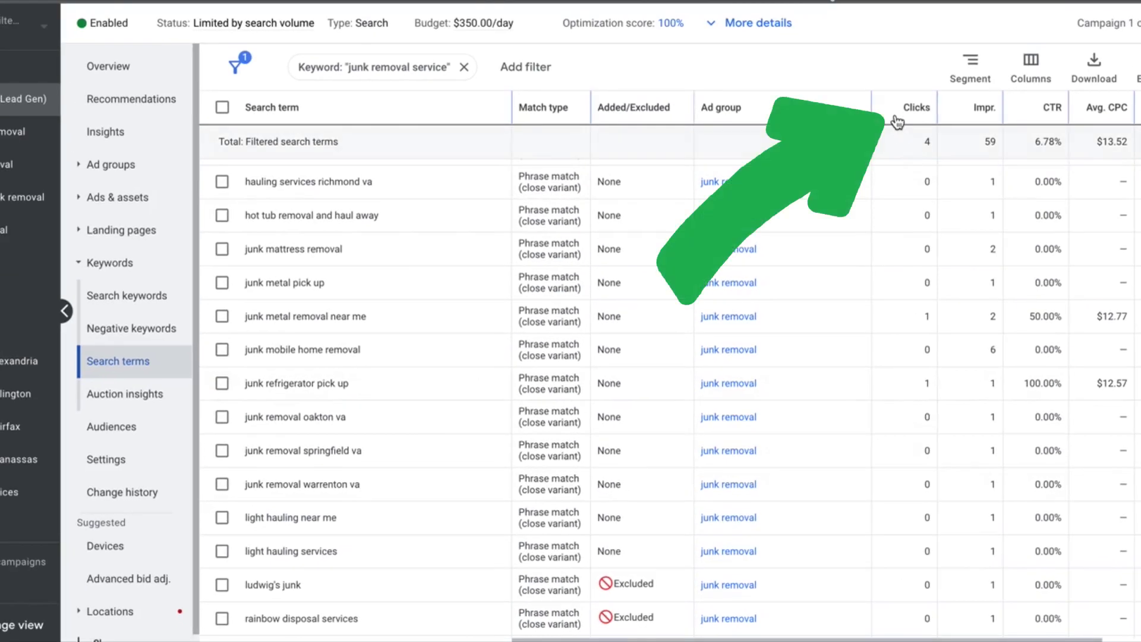
pyautogui.click(897, 121)
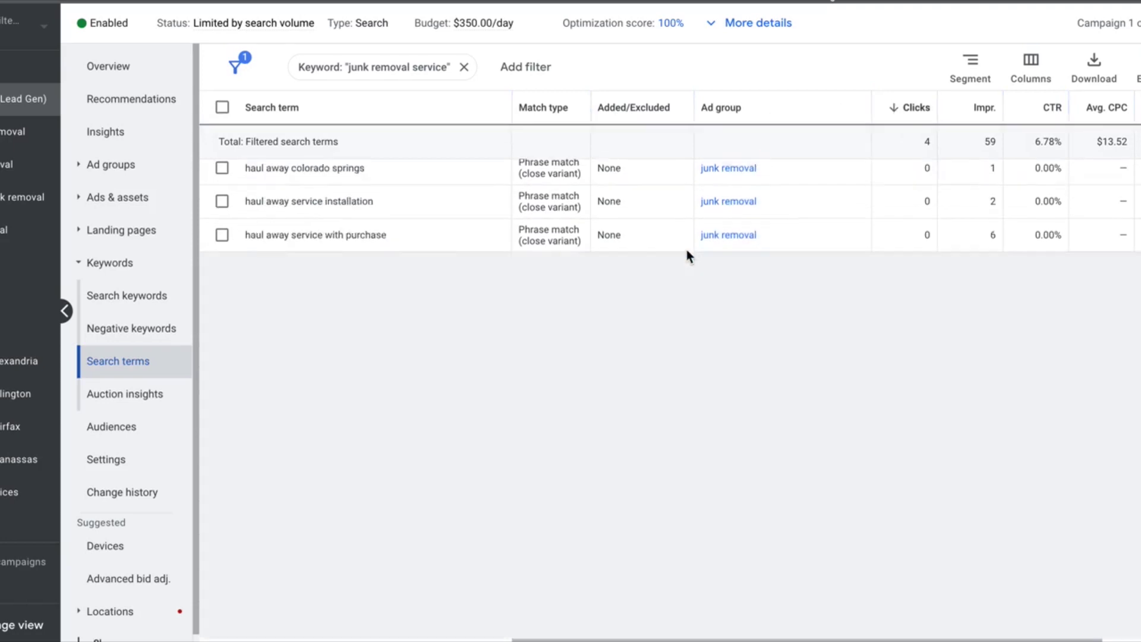
pyautogui.scroll(5, 686, 249)
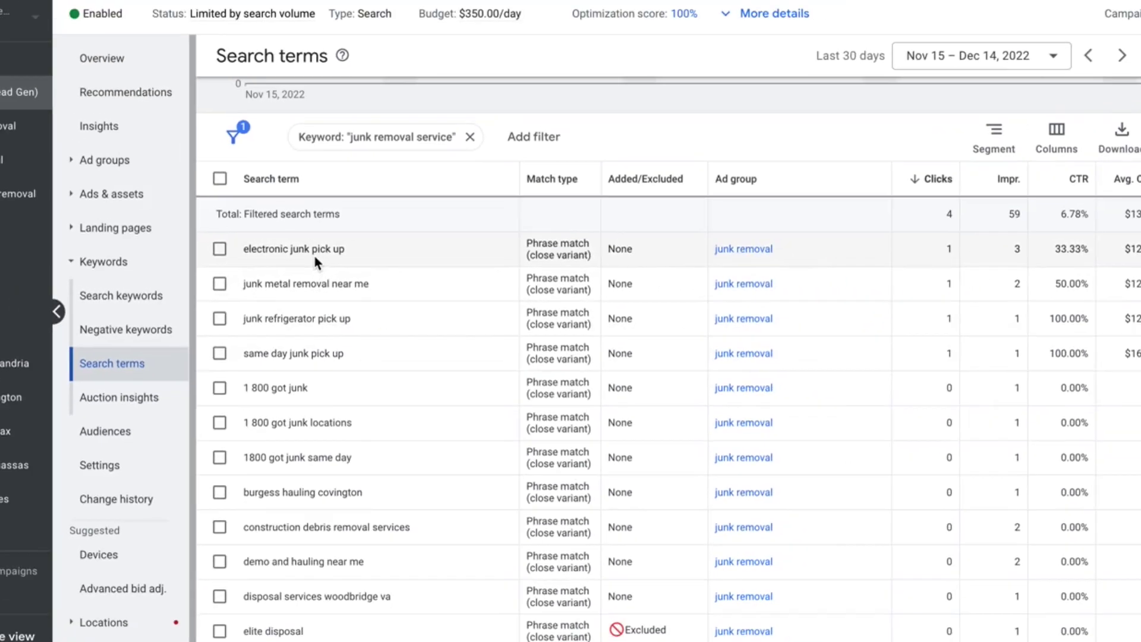
pyautogui.scroll(-3, 510, 407)
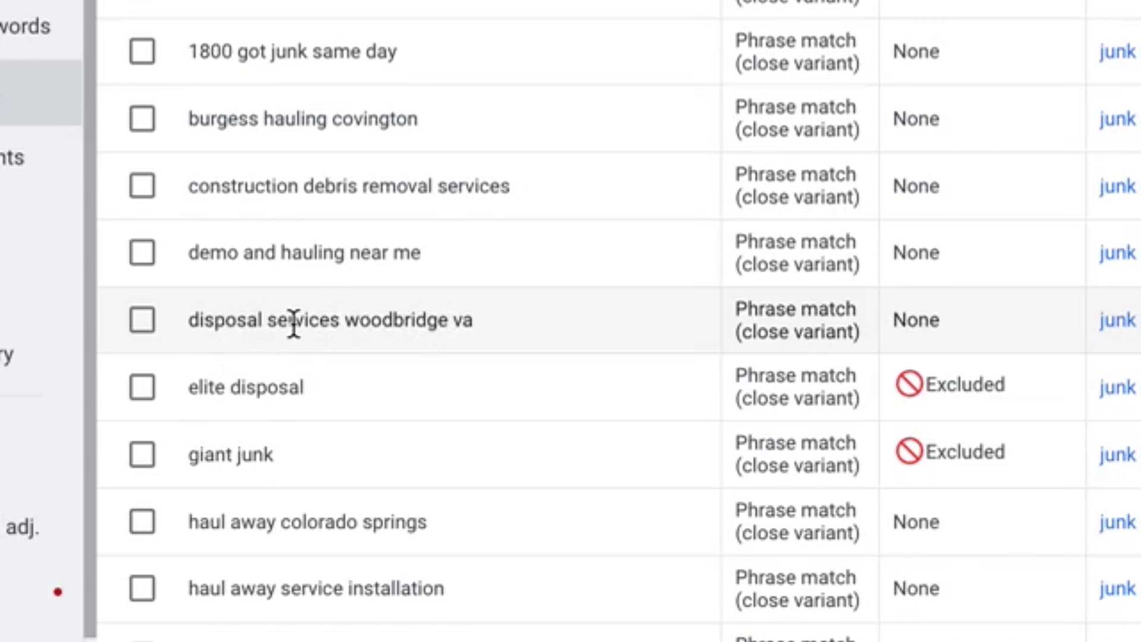
pyautogui.scroll(-1, 541, 336)
pyautogui.scroll(-6, 519, 262)
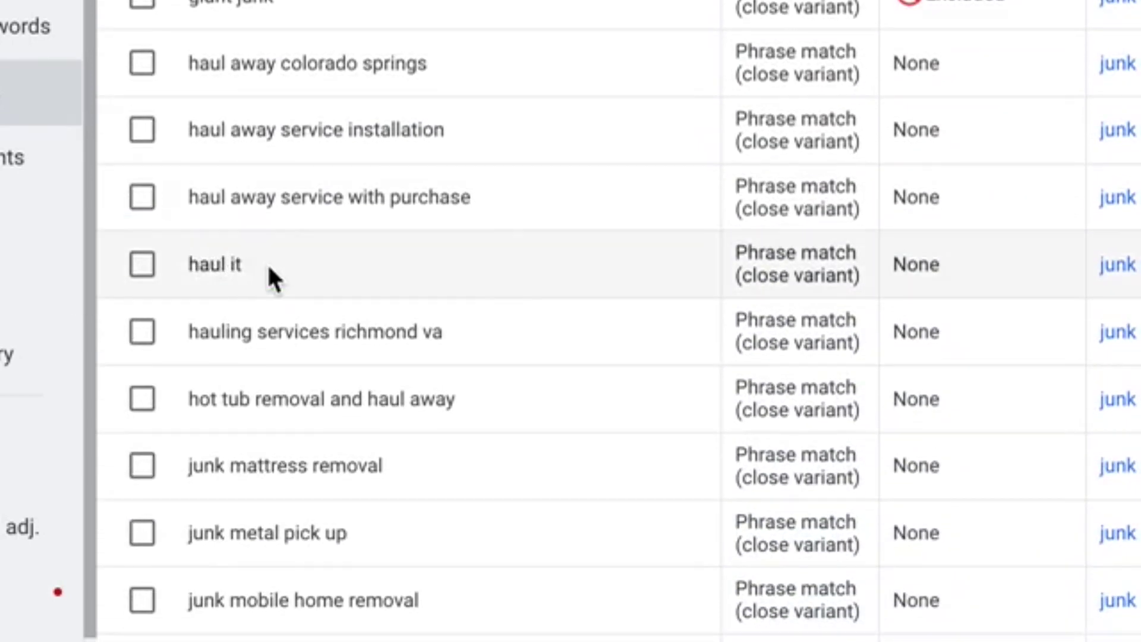
pyautogui.scroll(-7, 269, 268)
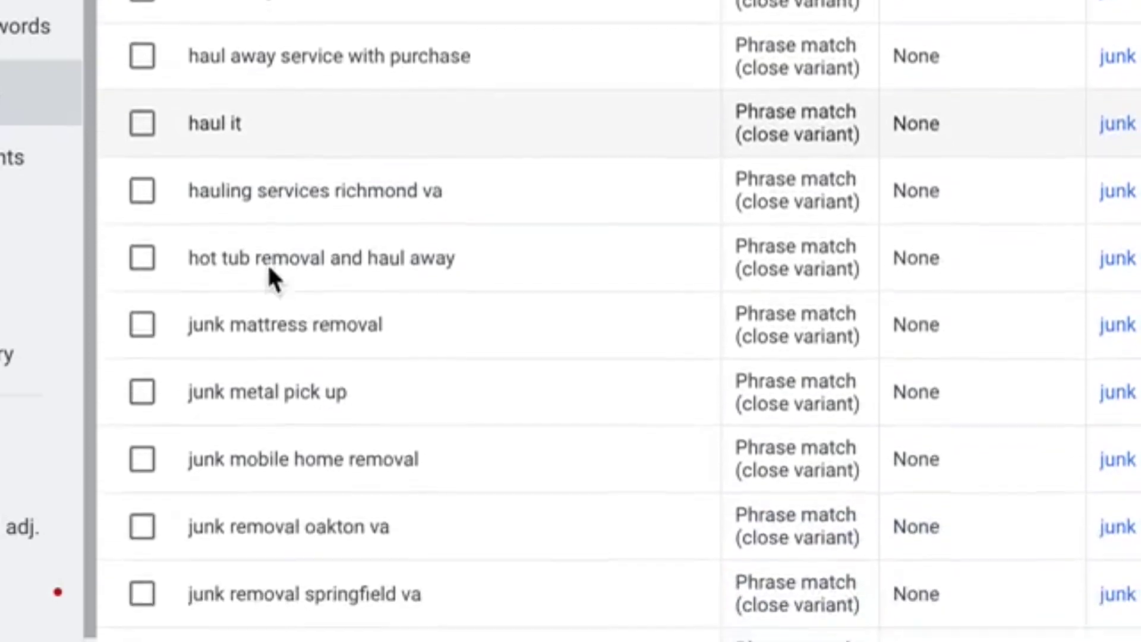
pyautogui.scroll(-3, 267, 265)
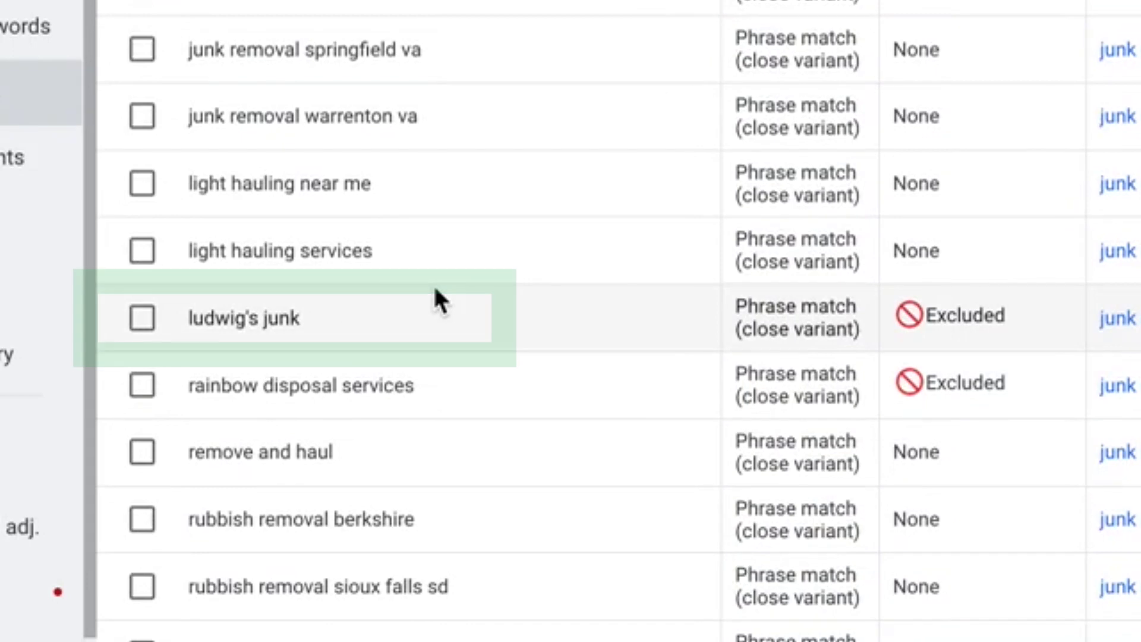
pyautogui.scroll(-5, 434, 291)
pyautogui.scroll(-4, 434, 288)
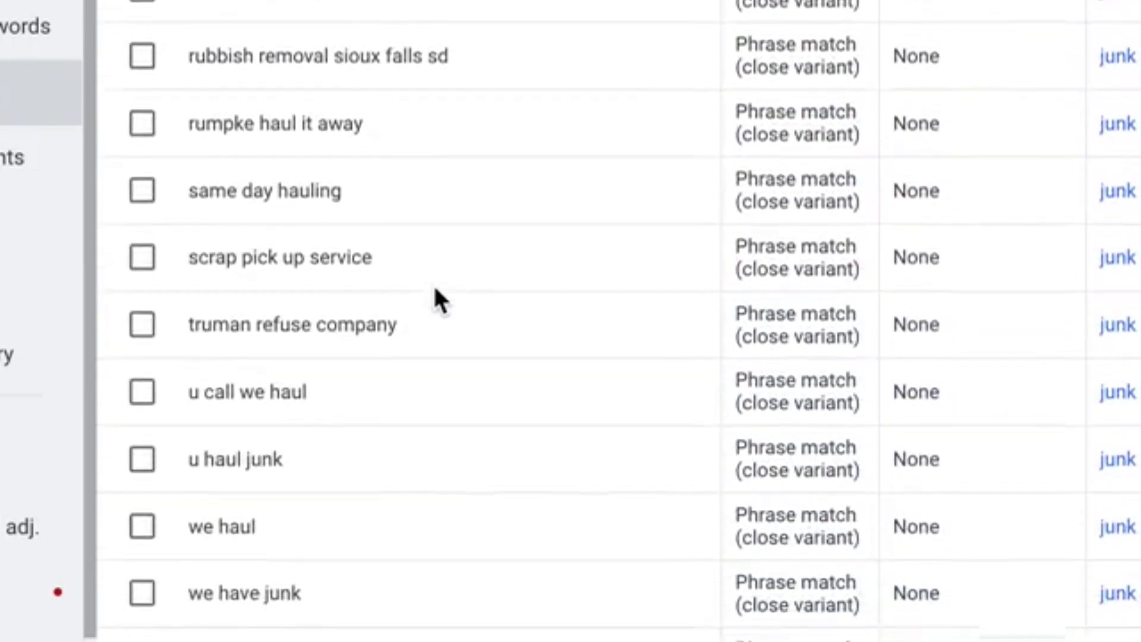
pyautogui.scroll(-3, 392, 351)
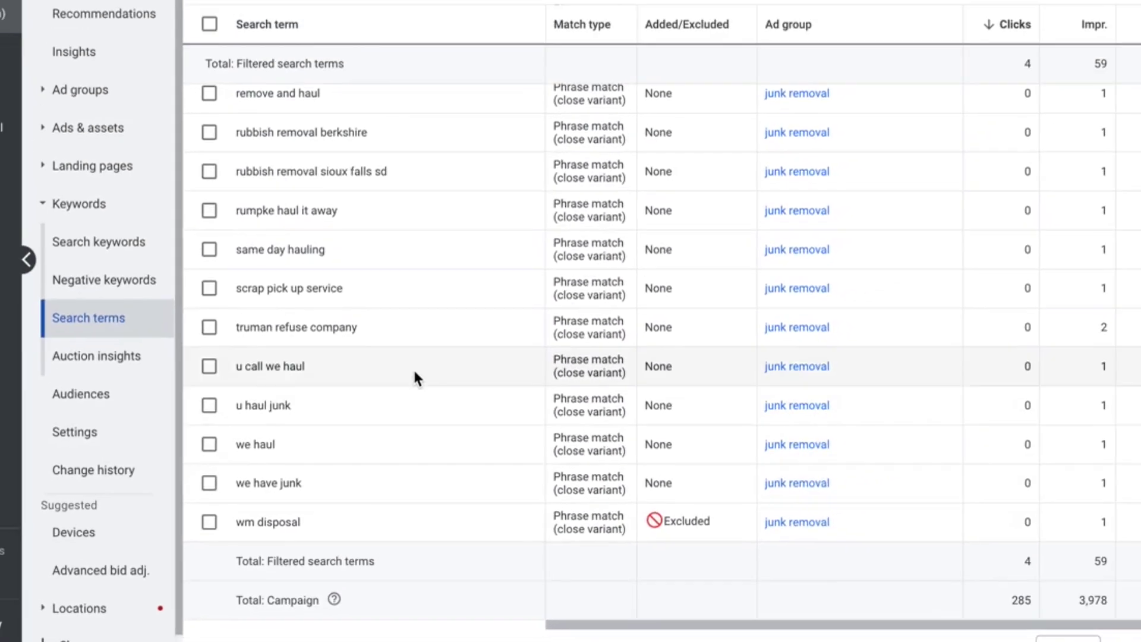
pyautogui.scroll(3, 401, 413)
pyautogui.scroll(10, 401, 413)
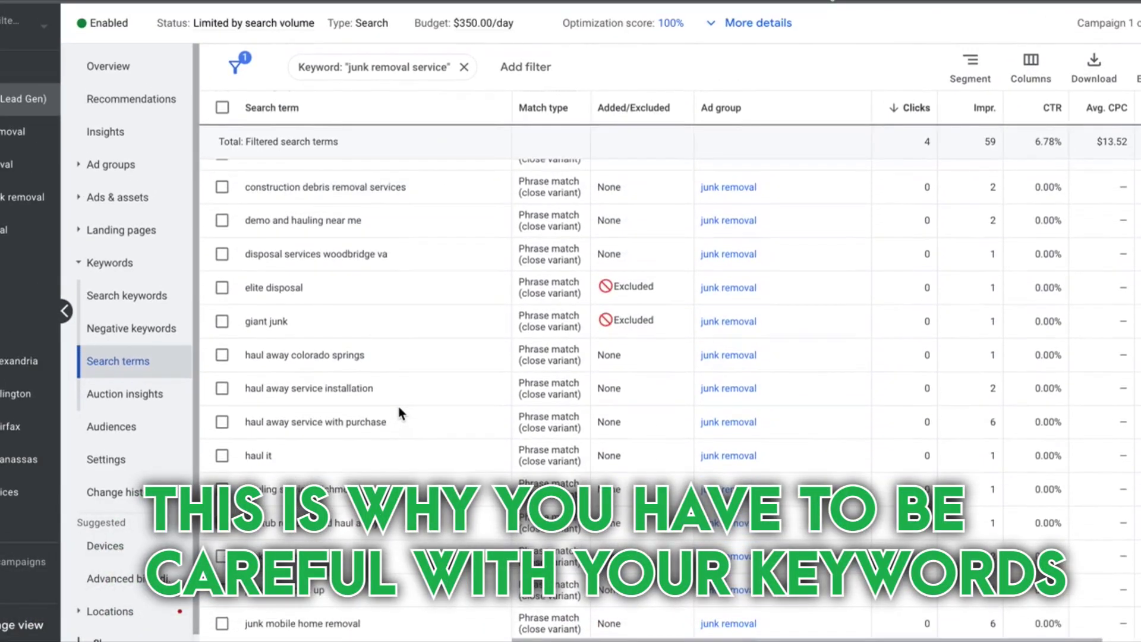
pyautogui.scroll(6, 400, 413)
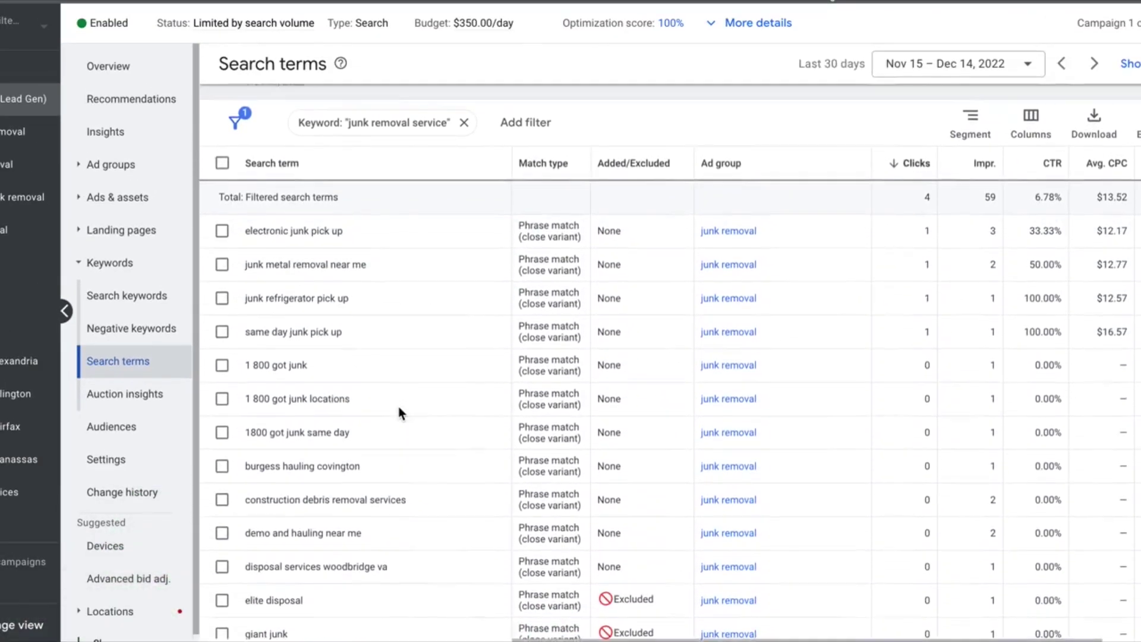
pyautogui.scroll(2, 397, 403)
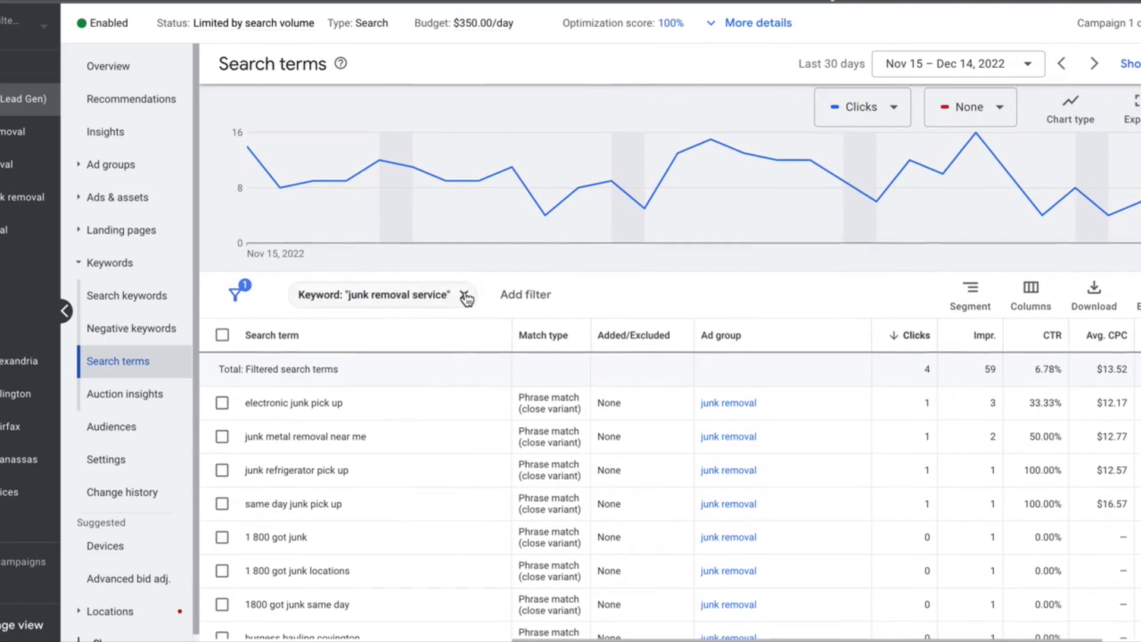
# Drop the "junk removal service" filter and scroll Search keywords down to the "get rid of junk" row
pyautogui.click(464, 295)
pyautogui.click(126, 300)
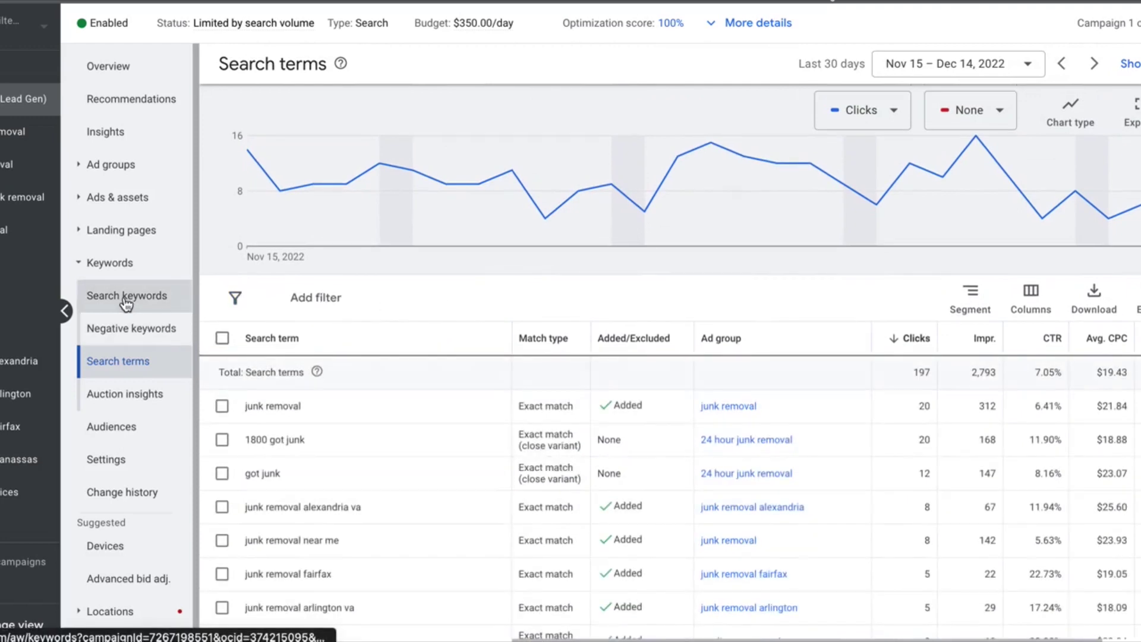
pyautogui.scroll(-3, 451, 401)
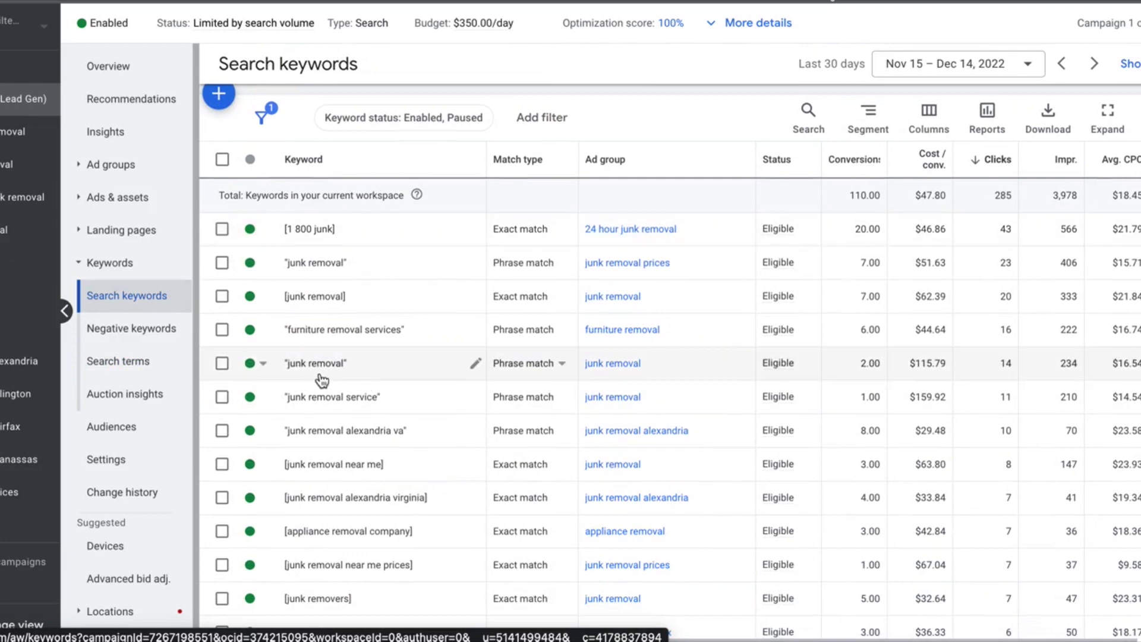
pyautogui.scroll(-10, 322, 380)
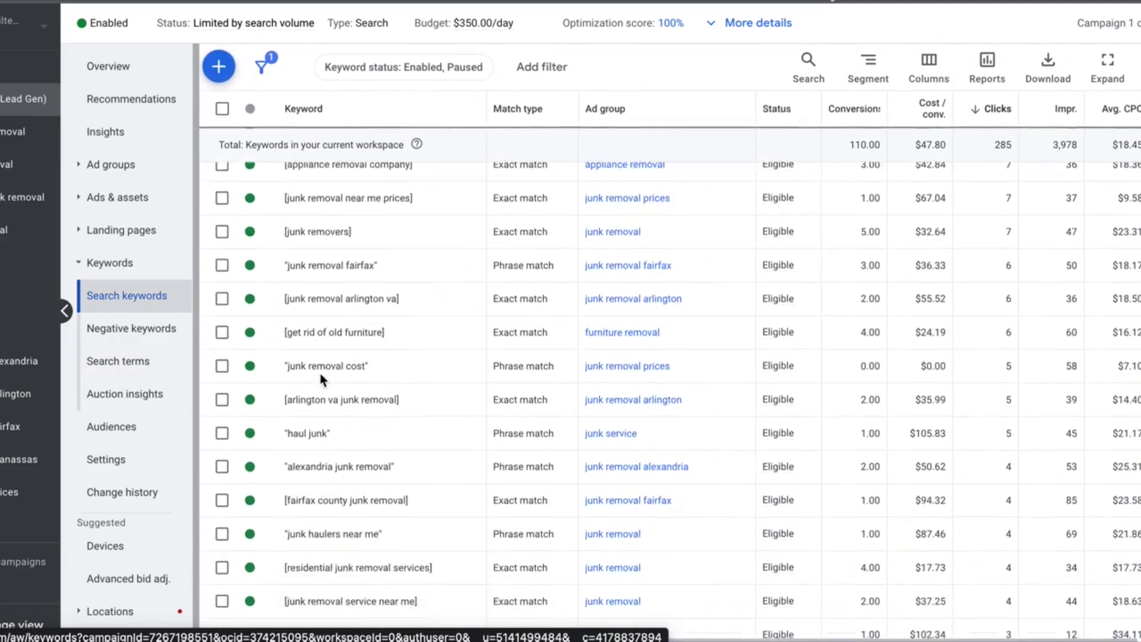
pyautogui.scroll(-10, 321, 378)
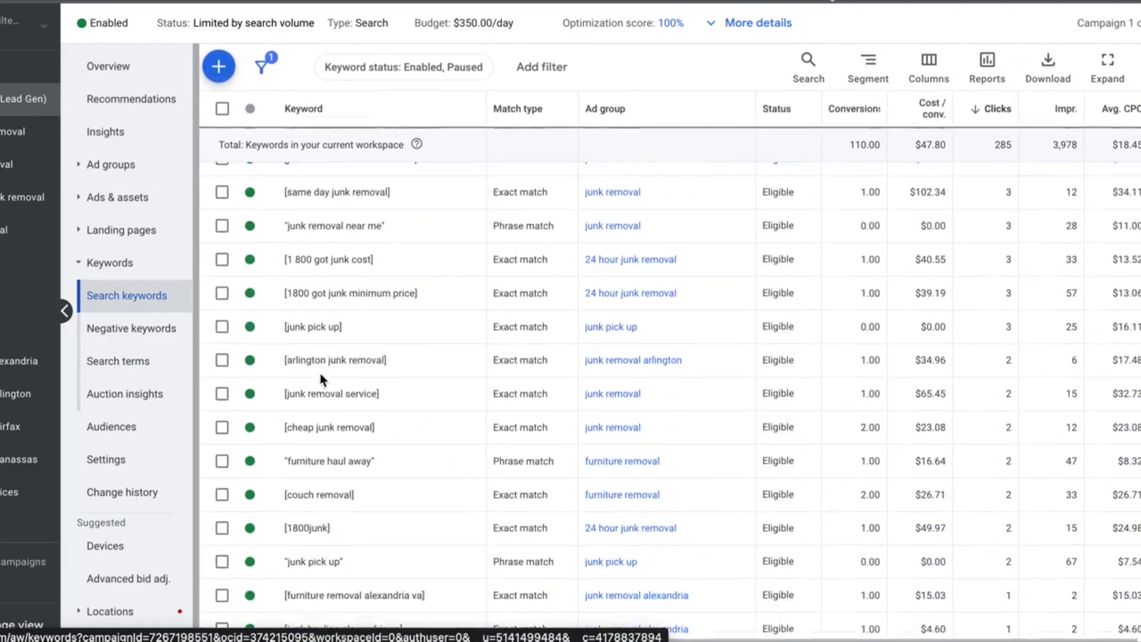
pyautogui.scroll(-8, 320, 373)
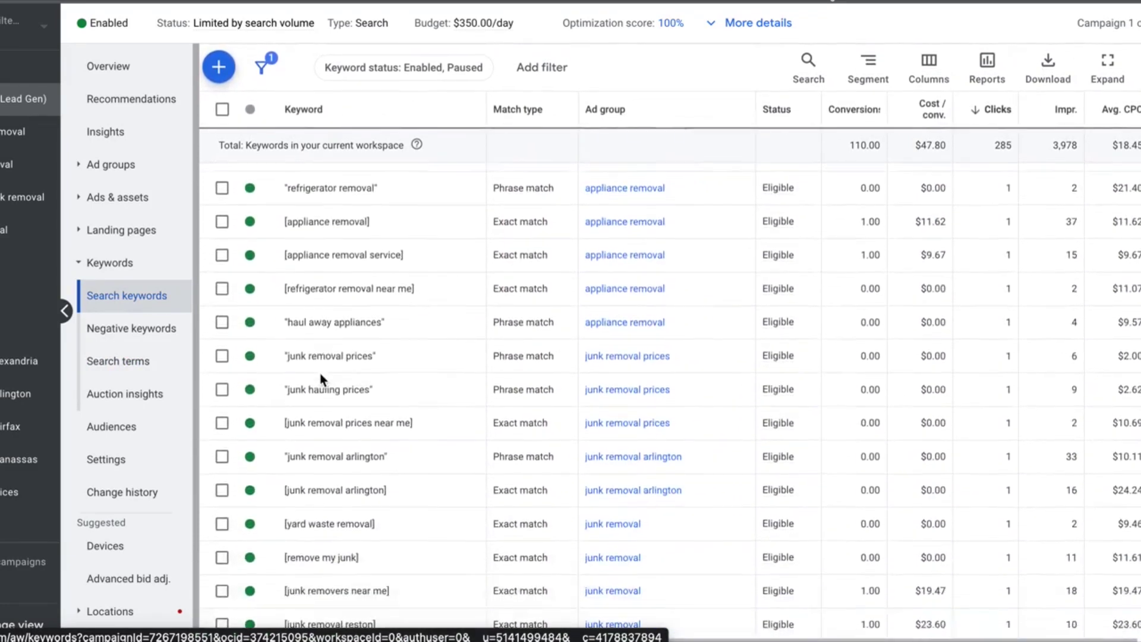
pyautogui.scroll(-5, 412, 362)
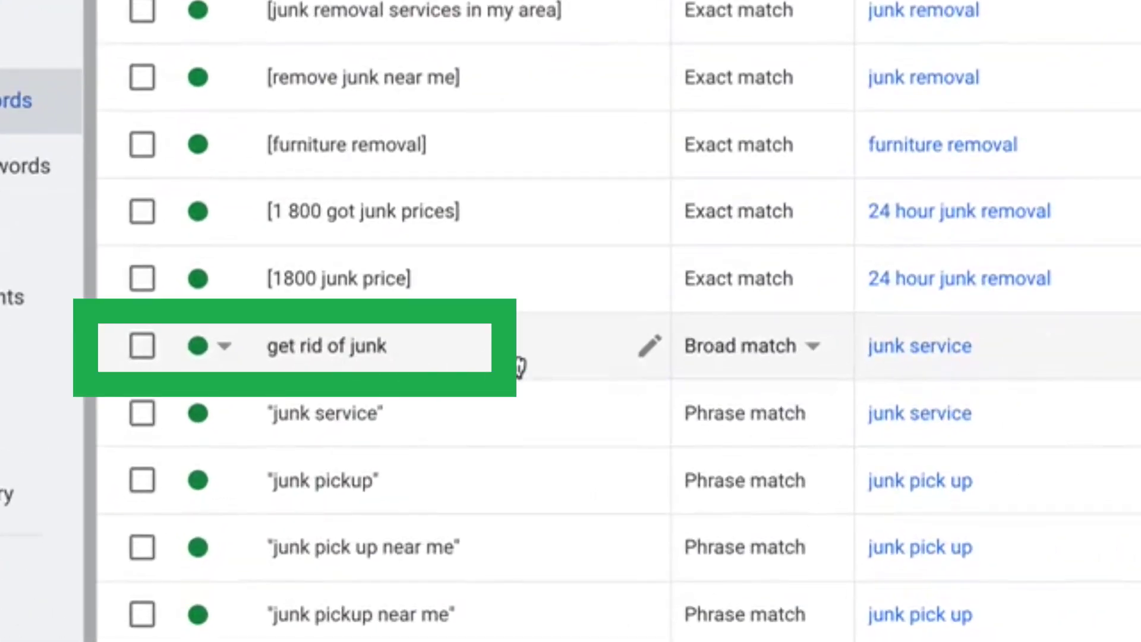
# Show the four search terms for "get rid of junk": 1 click from 5 impressions
pyautogui.click(143, 348)
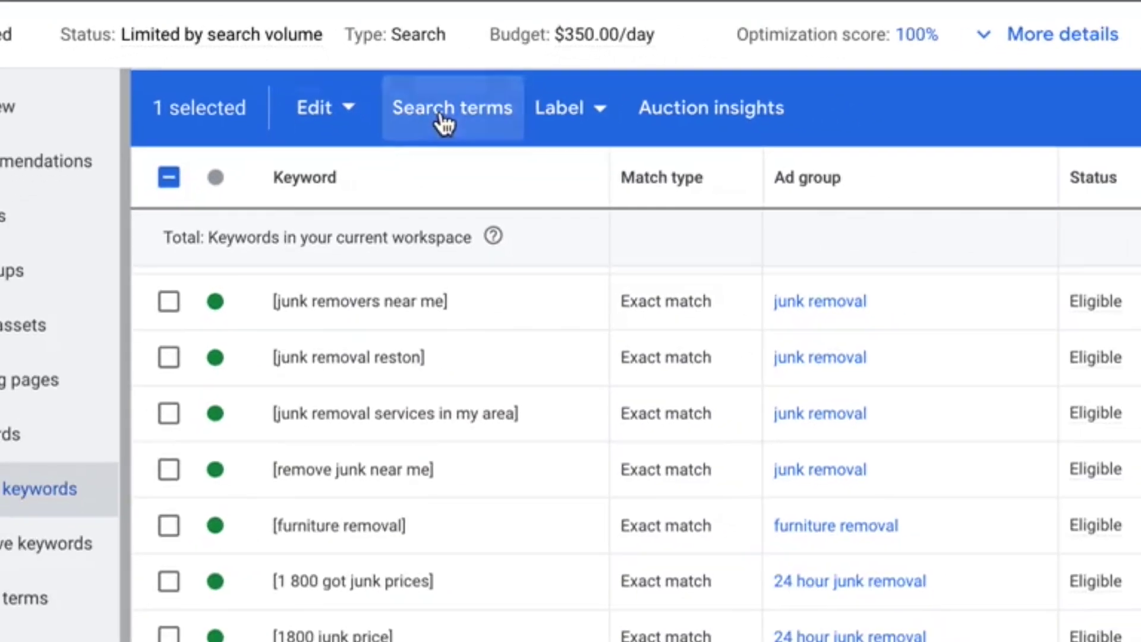
pyautogui.click(471, 143)
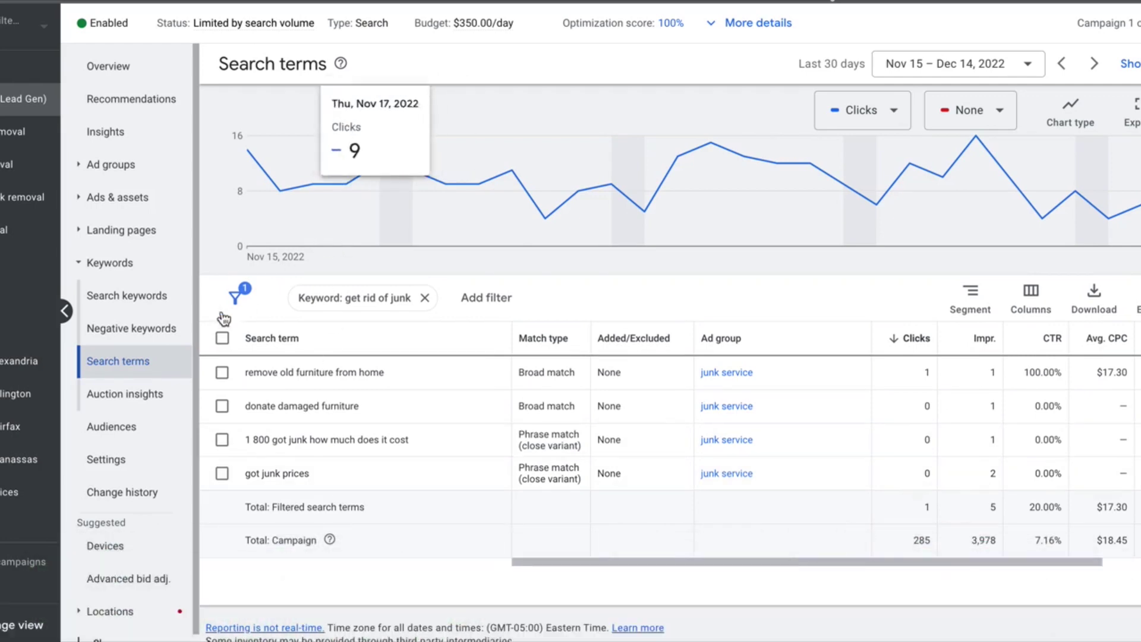
# Sort the campaign's Search keywords by Match type so broad-match keywords come first
pyautogui.click(127, 308)
pyautogui.scroll(-2, 418, 399)
pyautogui.click(541, 287)
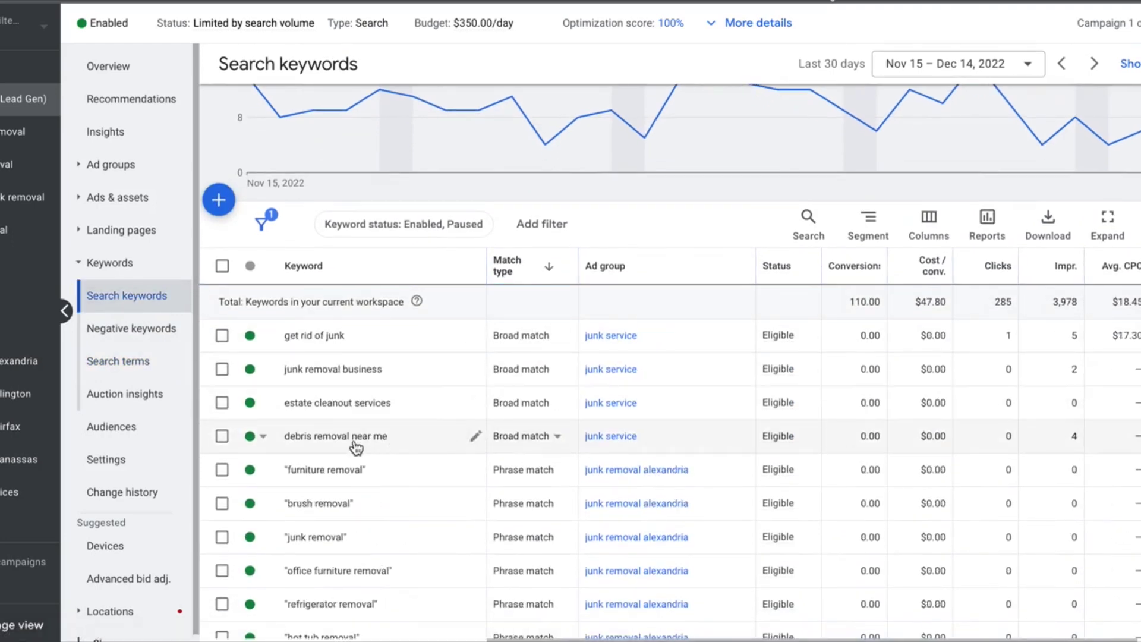
# Pause debris removal near me, estate cleanout services, junk removal business and get rid of junk
pyautogui.click(245, 443)
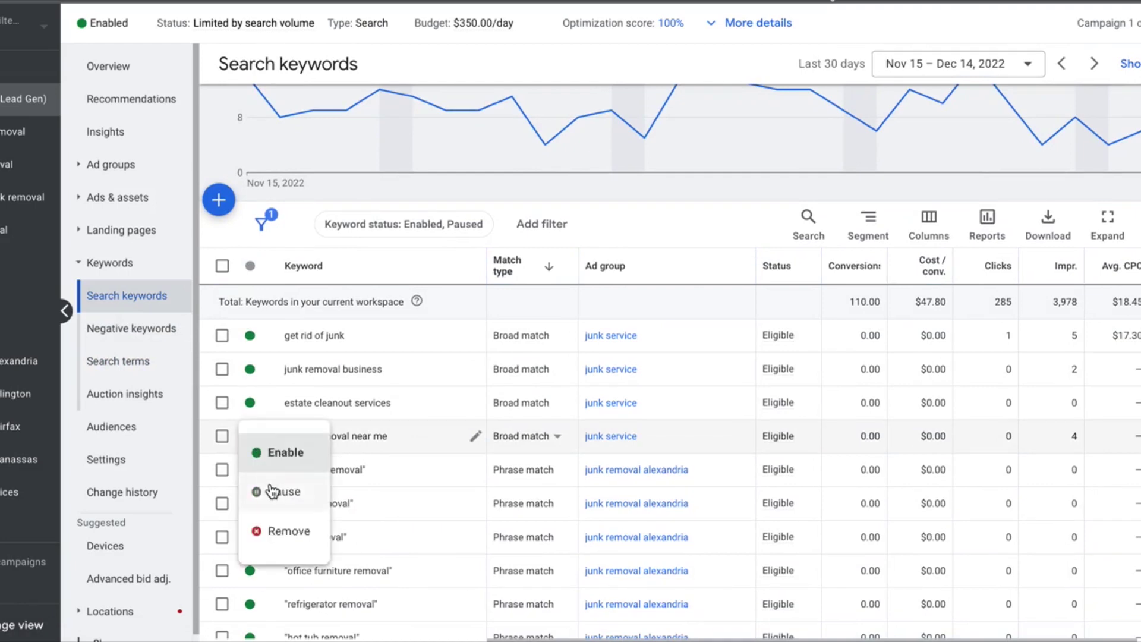
pyautogui.click(272, 491)
pyautogui.click(251, 404)
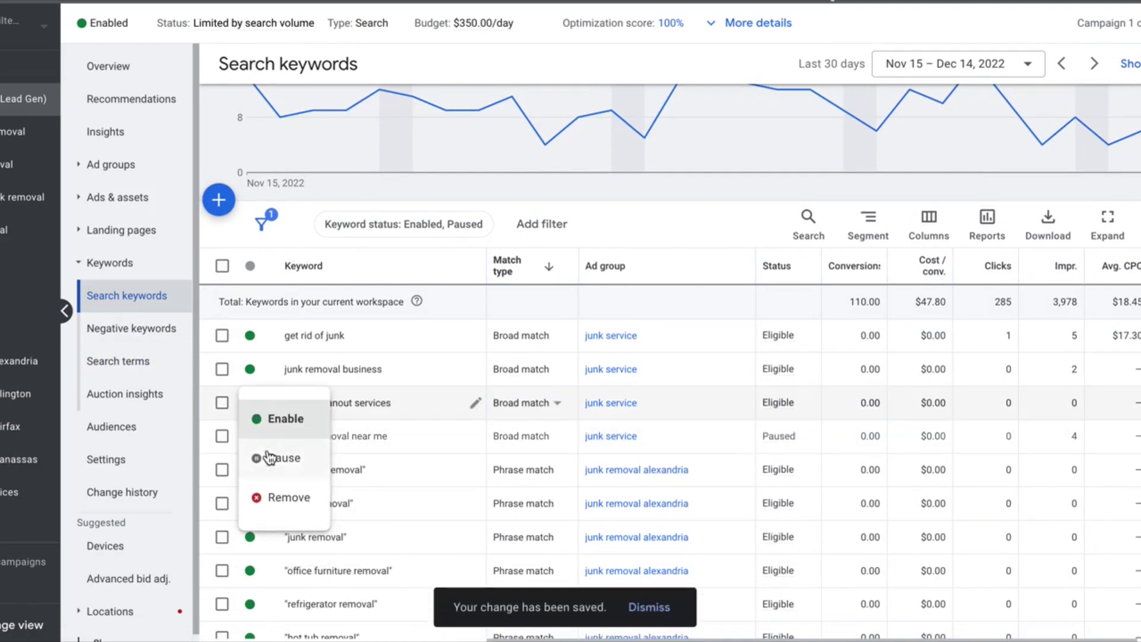
pyautogui.click(272, 456)
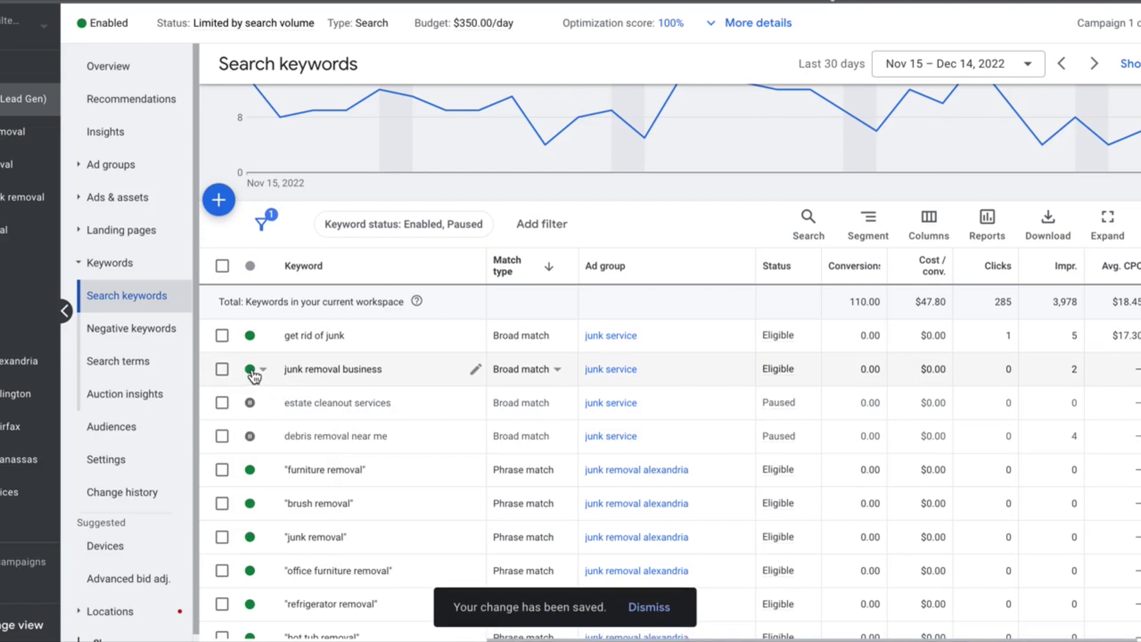
pyautogui.click(251, 370)
pyautogui.click(274, 443)
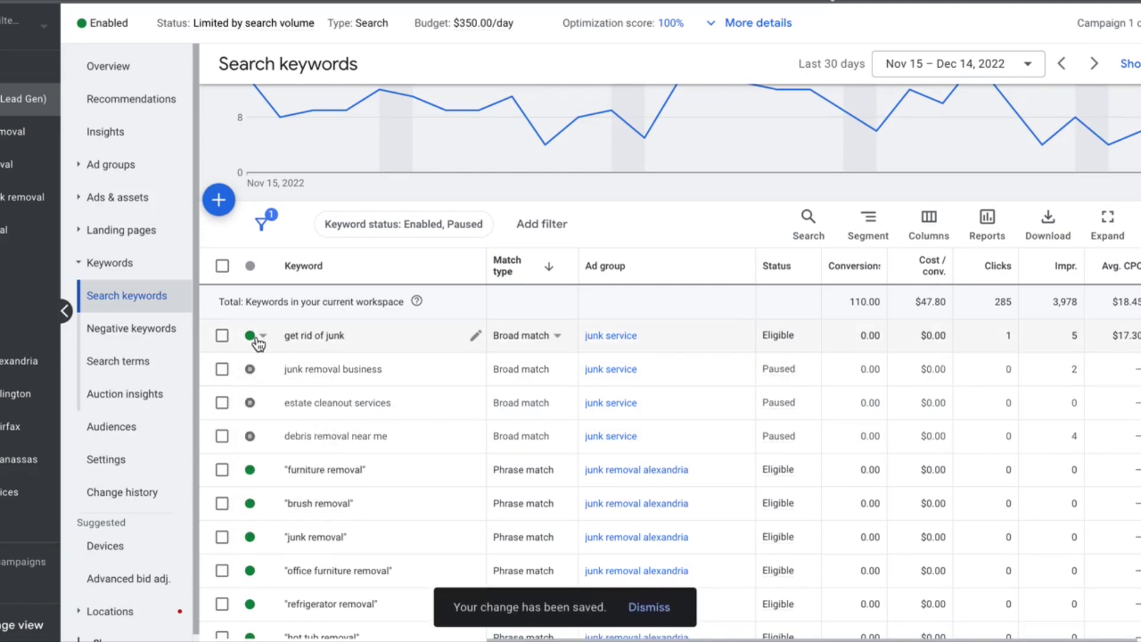
pyautogui.click(254, 337)
pyautogui.click(278, 389)
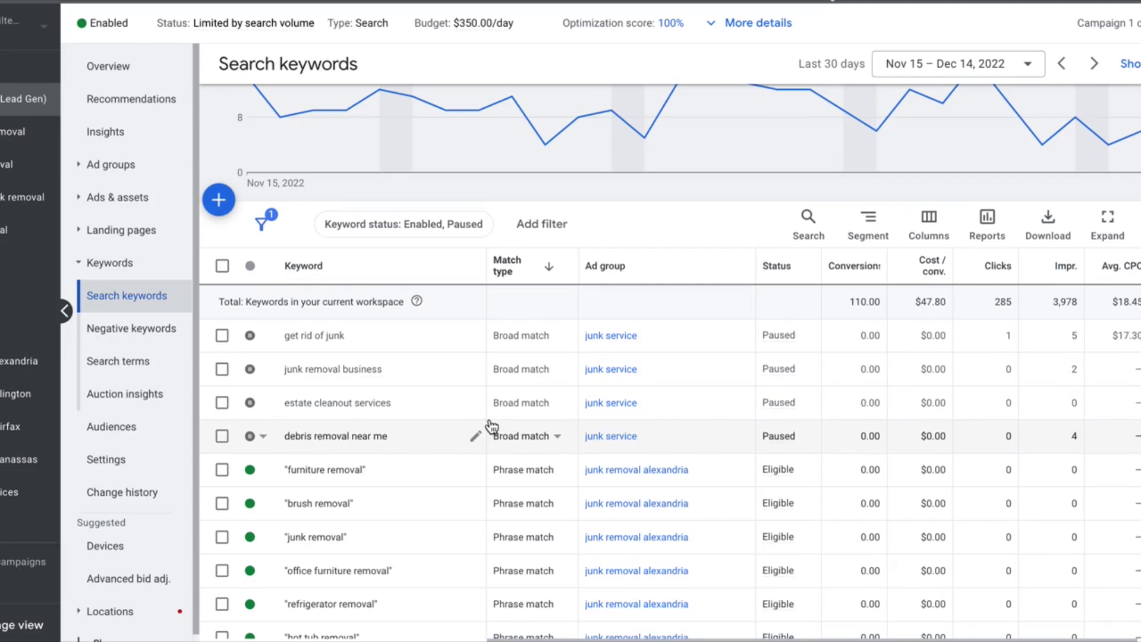
pyautogui.scroll(-1, 469, 423)
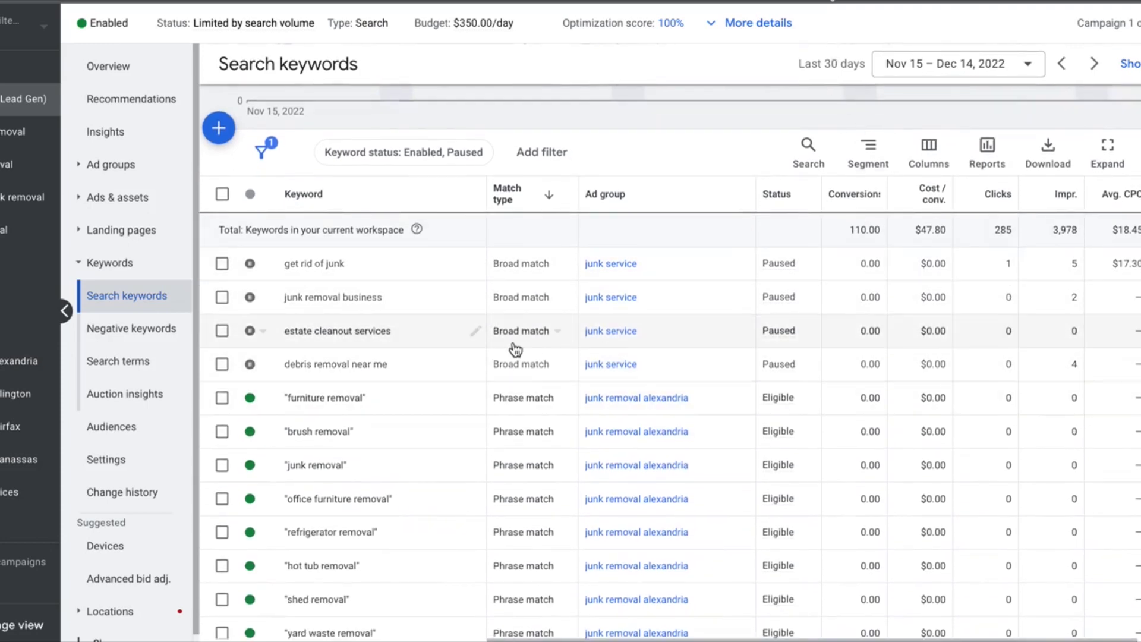
pyautogui.scroll(-2, 509, 348)
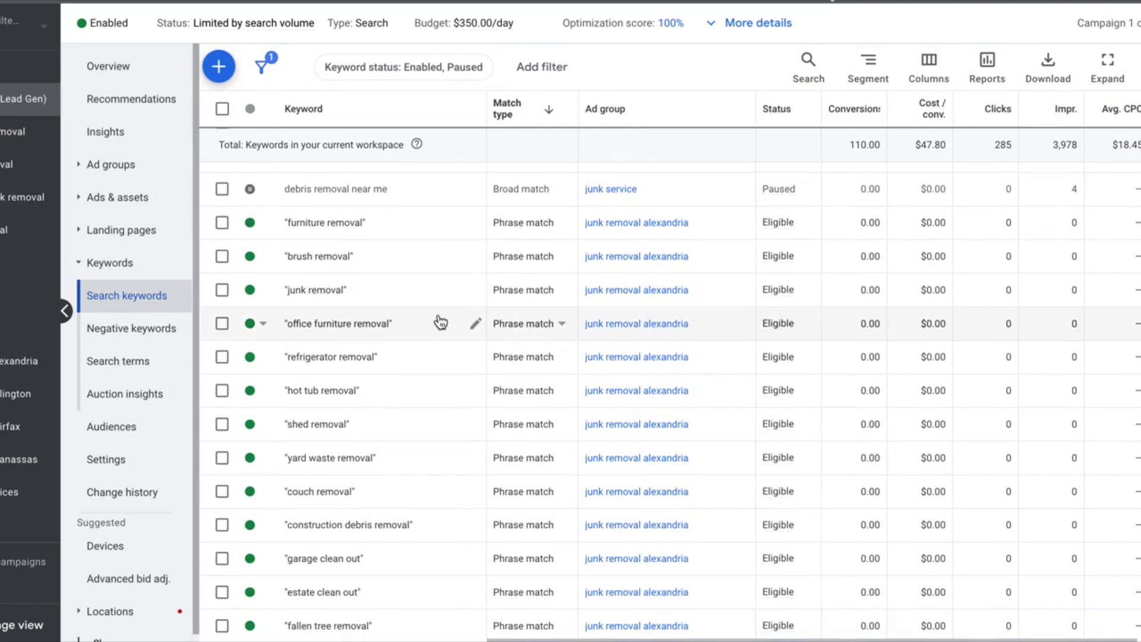
pyautogui.scroll(-3, 439, 322)
pyautogui.scroll(3, 639, 315)
pyautogui.scroll(4, 640, 322)
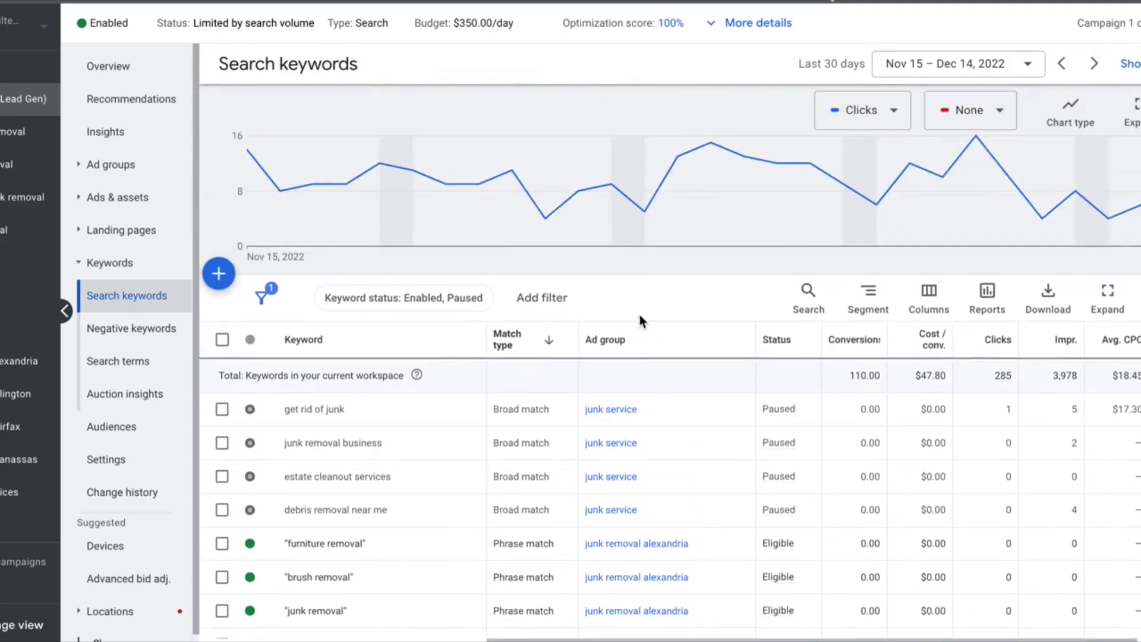